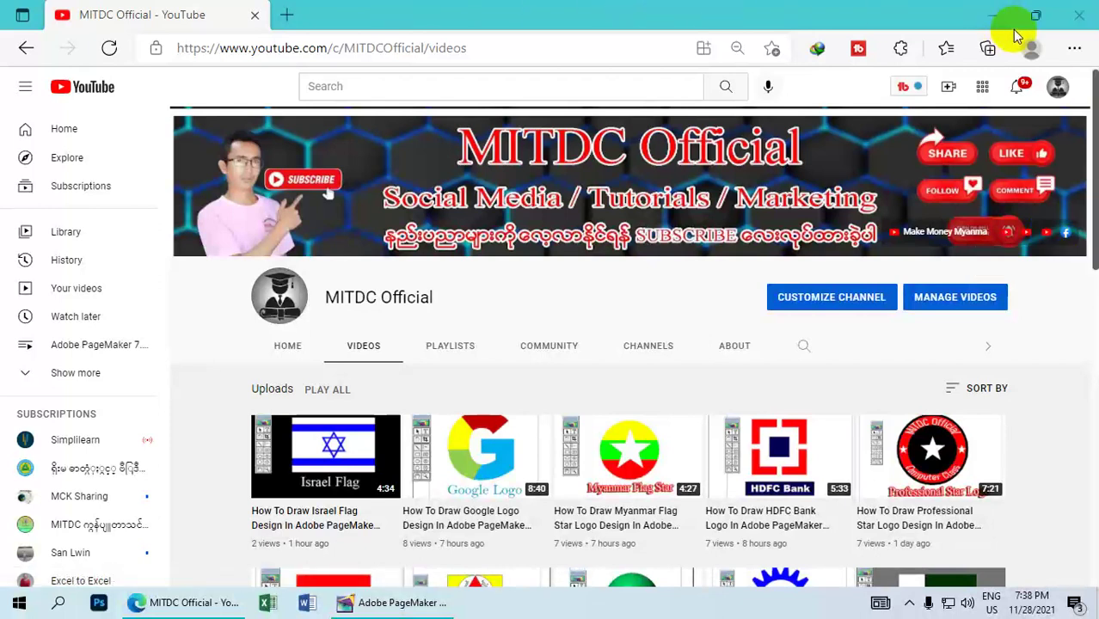
Step: Hide the browser and cover the page margins with a 7 in by 7 in black rectangle
left_click(992, 16)
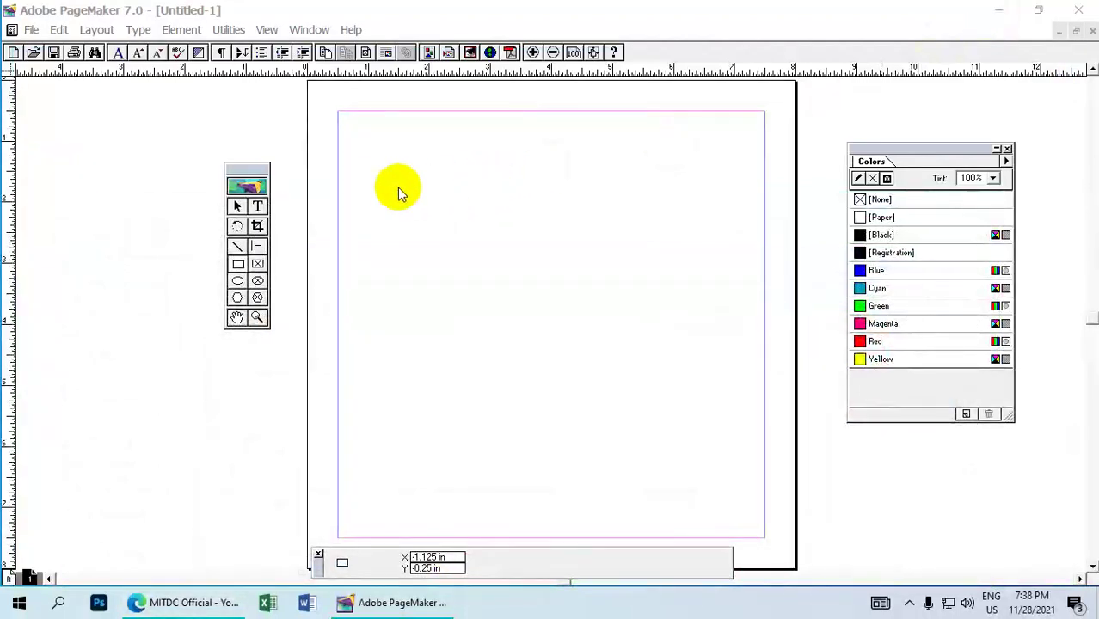
left_click_drag(260, 168, 252, 154)
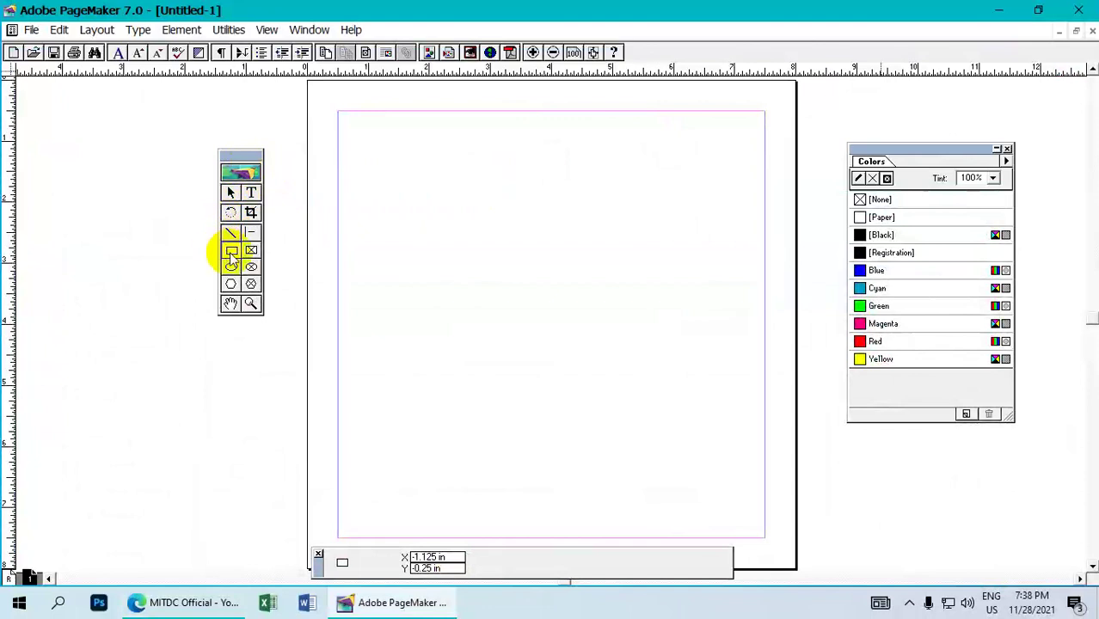
left_click(250, 232)
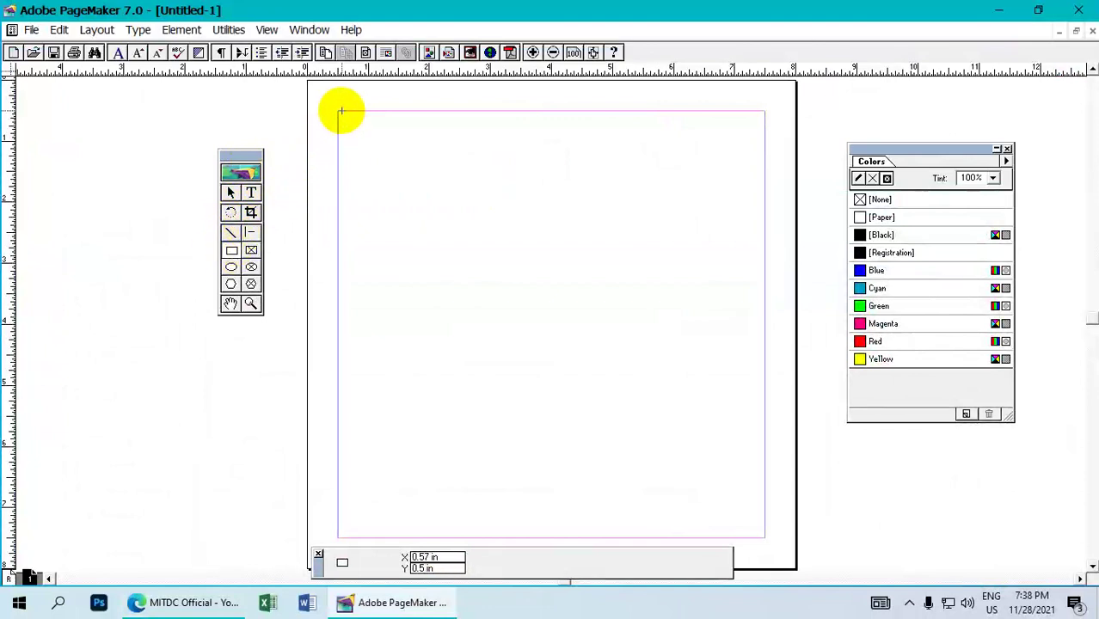
left_click_drag(337, 110, 765, 538)
left_click(872, 200)
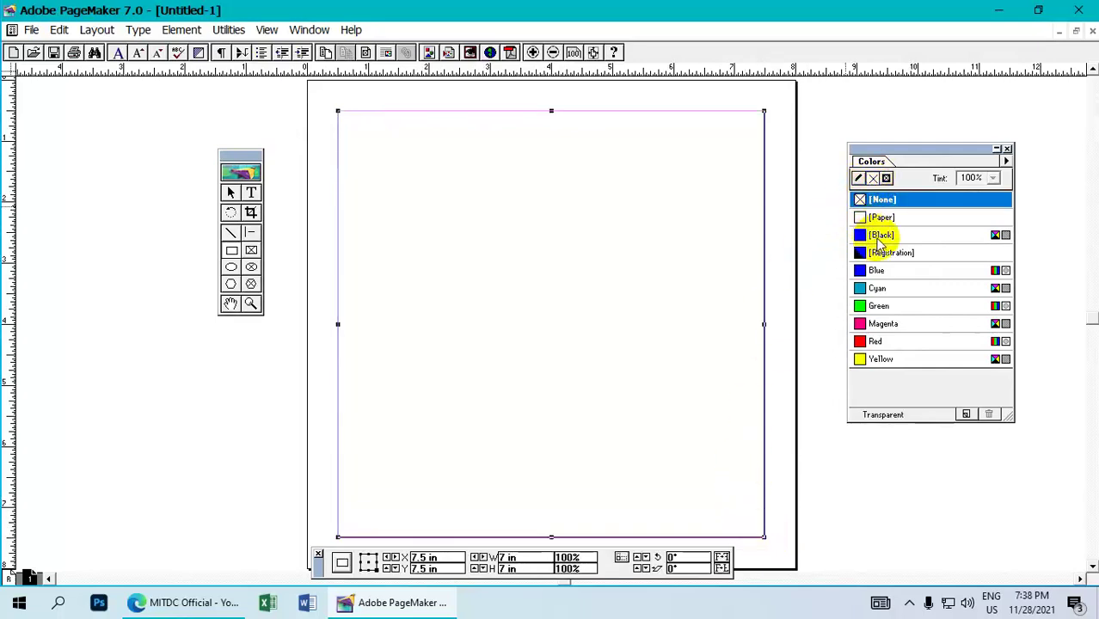
left_click(881, 237)
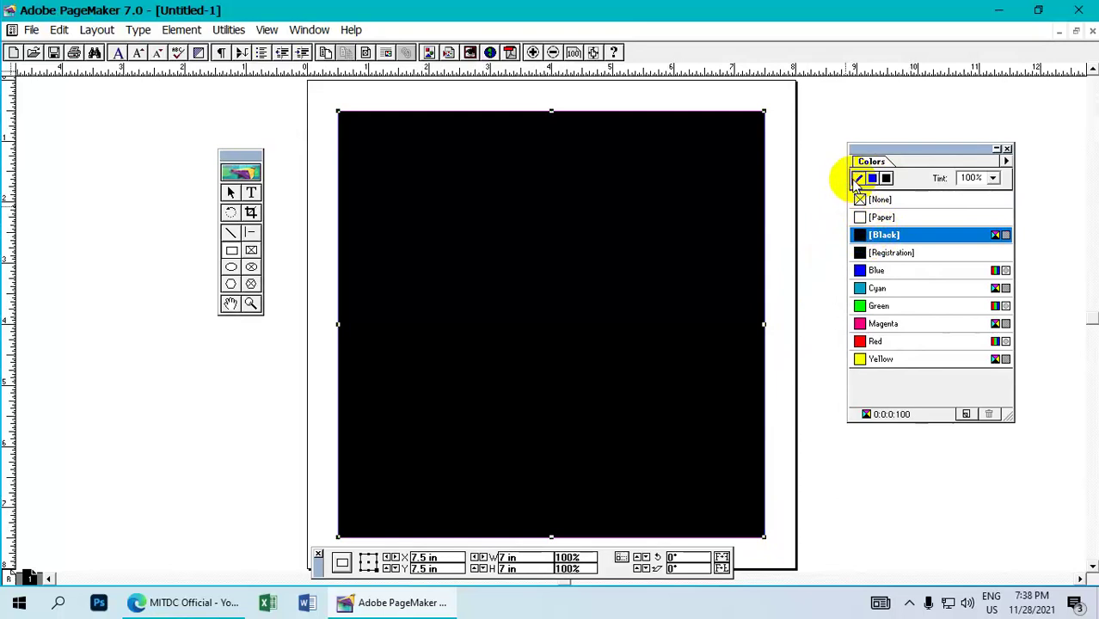
left_click(366, 176)
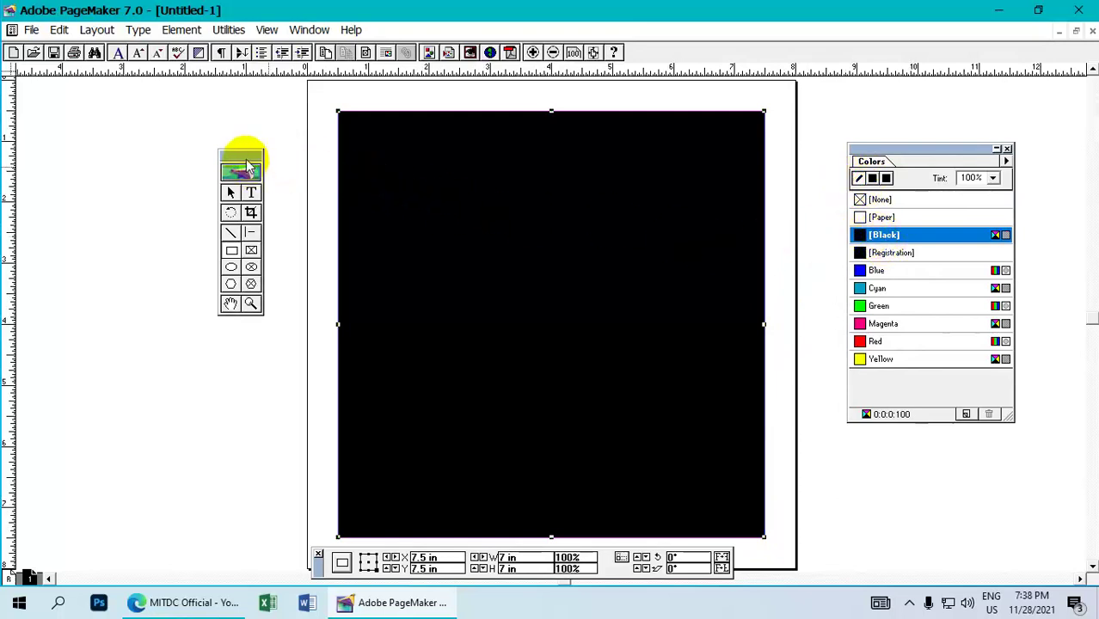
Step: Draw a small rectangle in the upper page with [Paper] white fill and stroke
left_click_drag(246, 165, 258, 161)
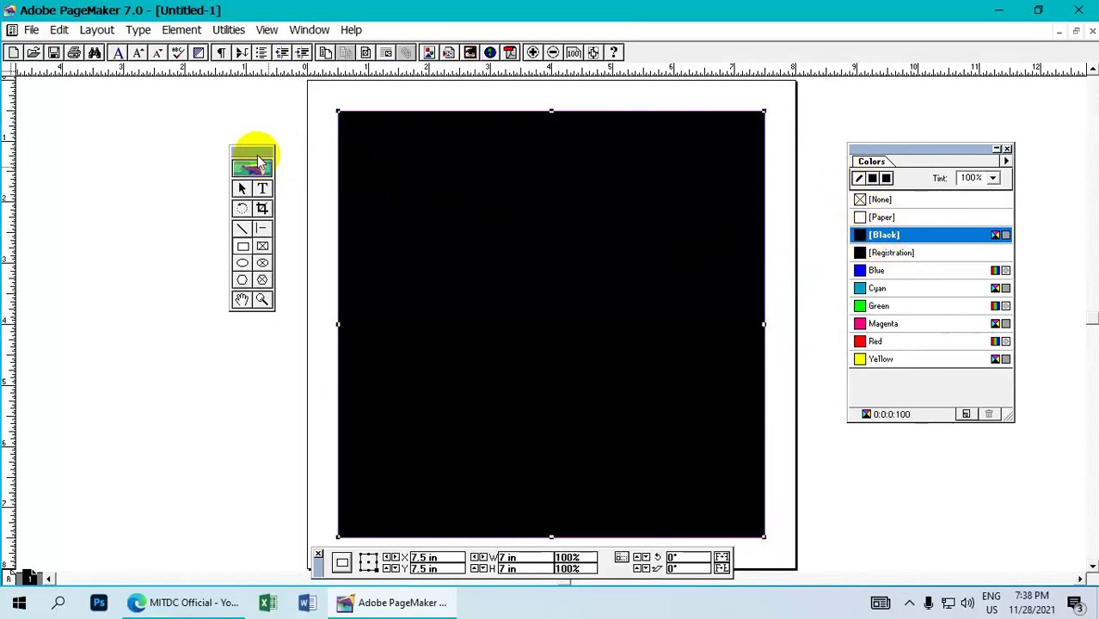
left_click(245, 250)
mouse_move(436, 221)
left_mouse_down()
mouse_move(529, 255)
mouse_move(638, 268)
left_mouse_up()
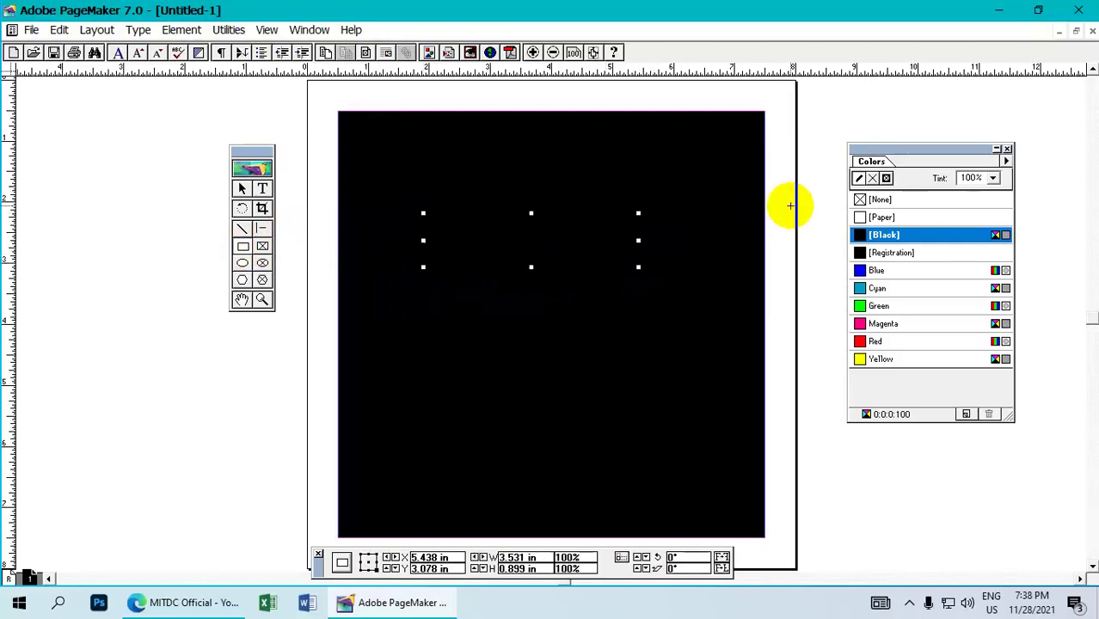
left_click(871, 178)
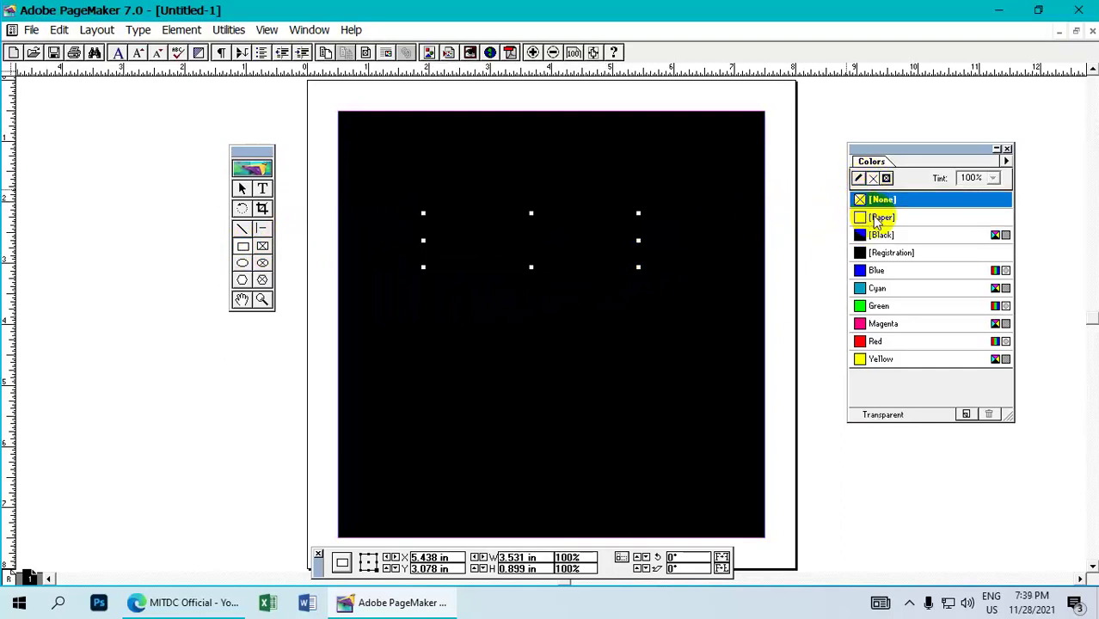
left_click(877, 219)
left_click(859, 178)
left_click(871, 219)
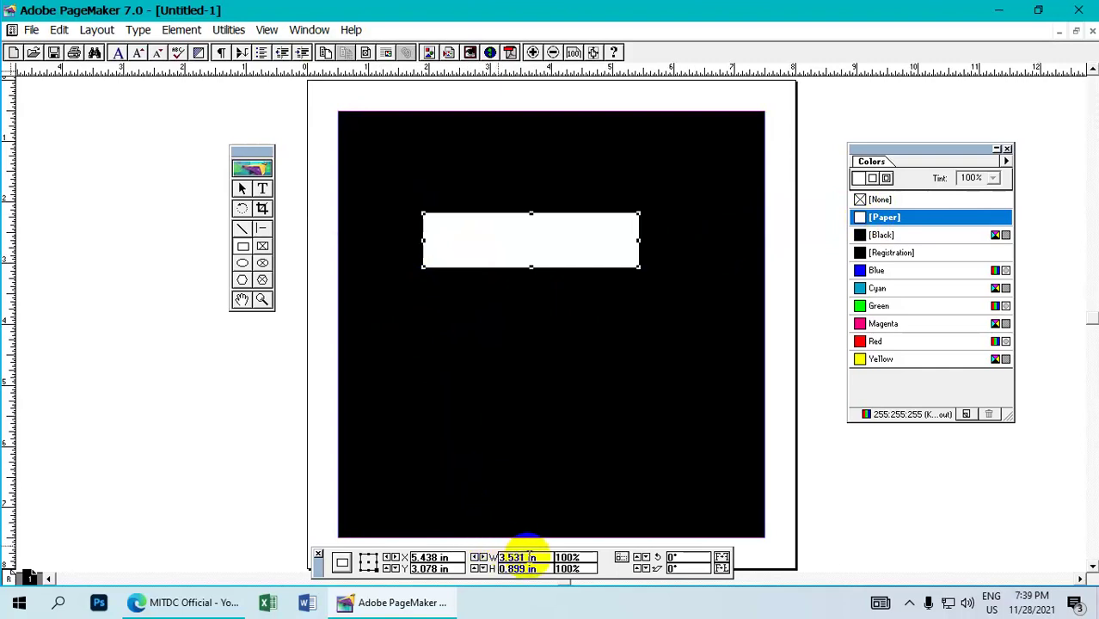
Step: Resize the white rectangle to 3 in wide by 1 in tall in the Control palette
double_click(528, 557)
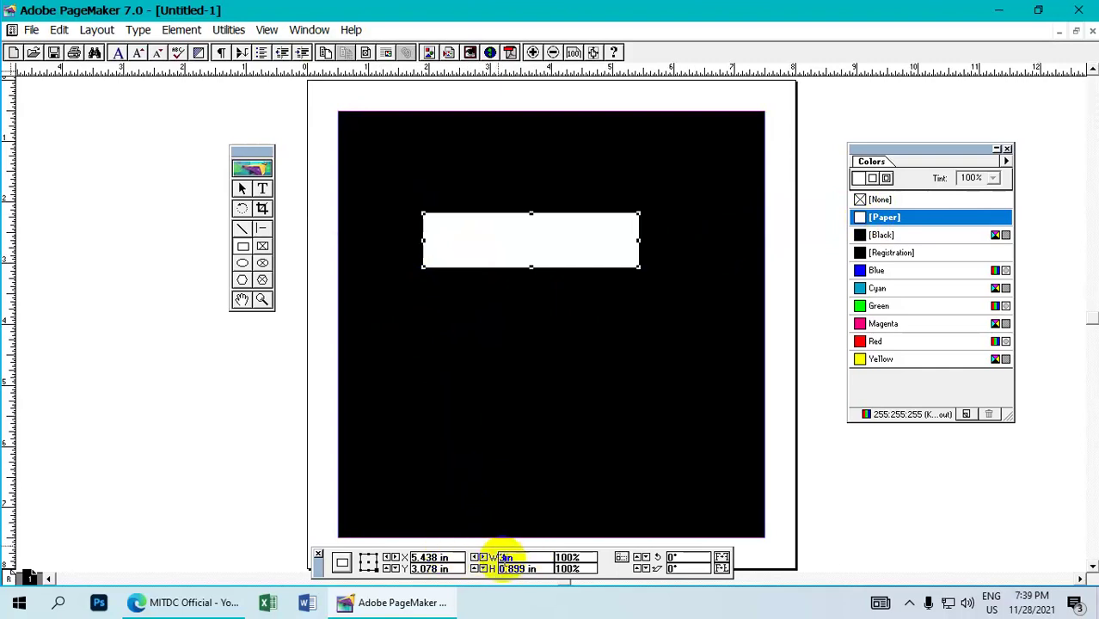
double_click(516, 569)
type("1")
key("Return")
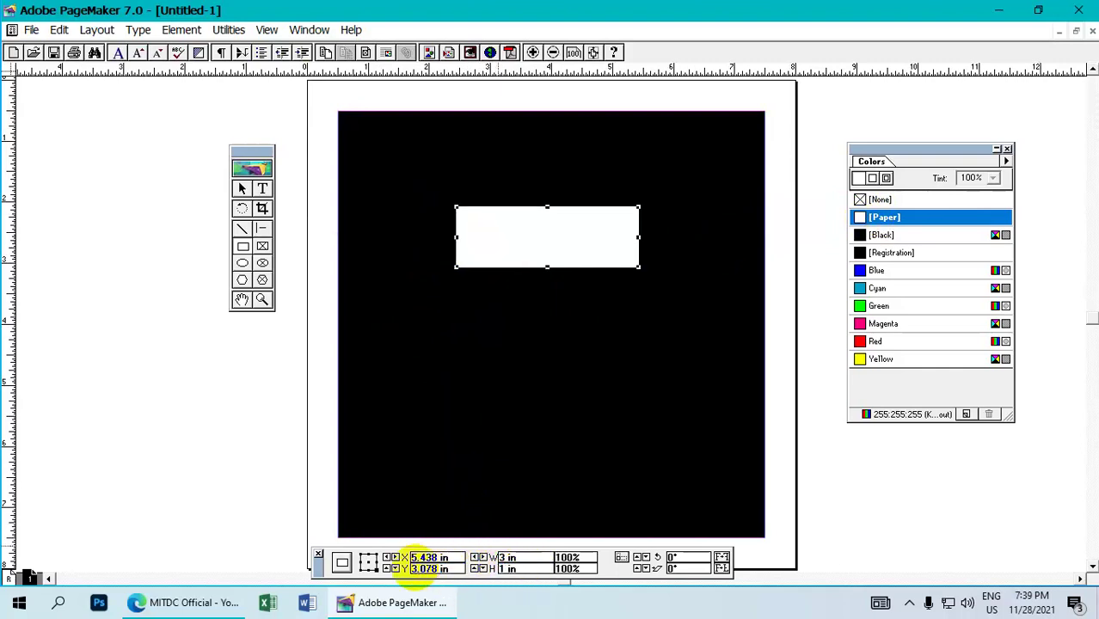
Step: Zoom in on the white rectangle and nudge it up and right to Y 2.797 in
left_click(533, 54)
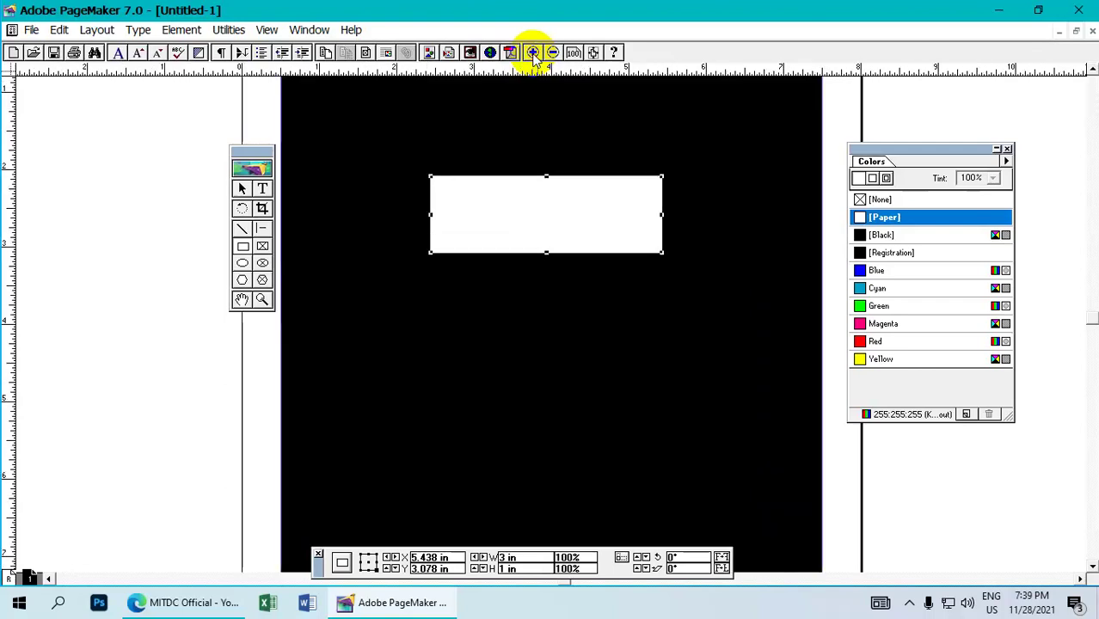
left_click(533, 53)
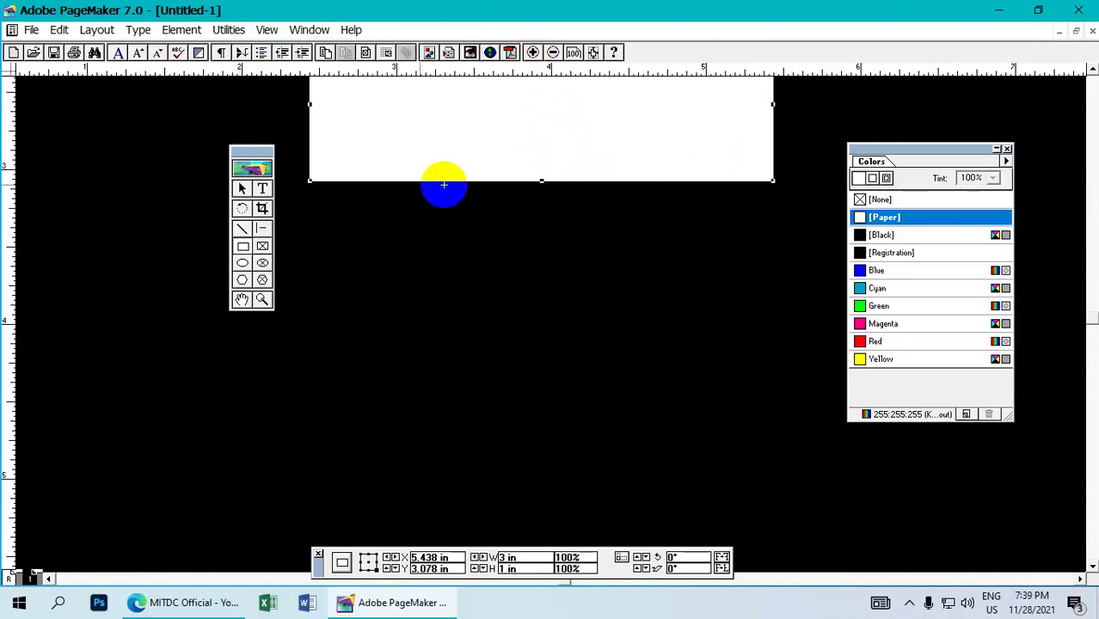
left_click_drag(252, 155, 201, 141)
left_click(191, 283)
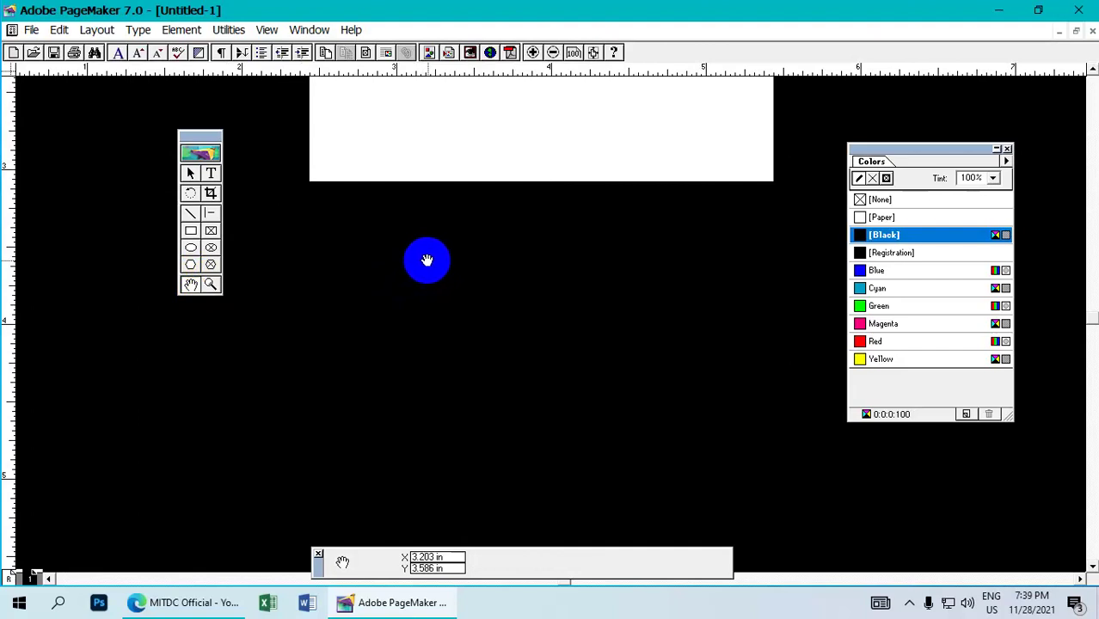
left_click_drag(439, 258, 271, 204)
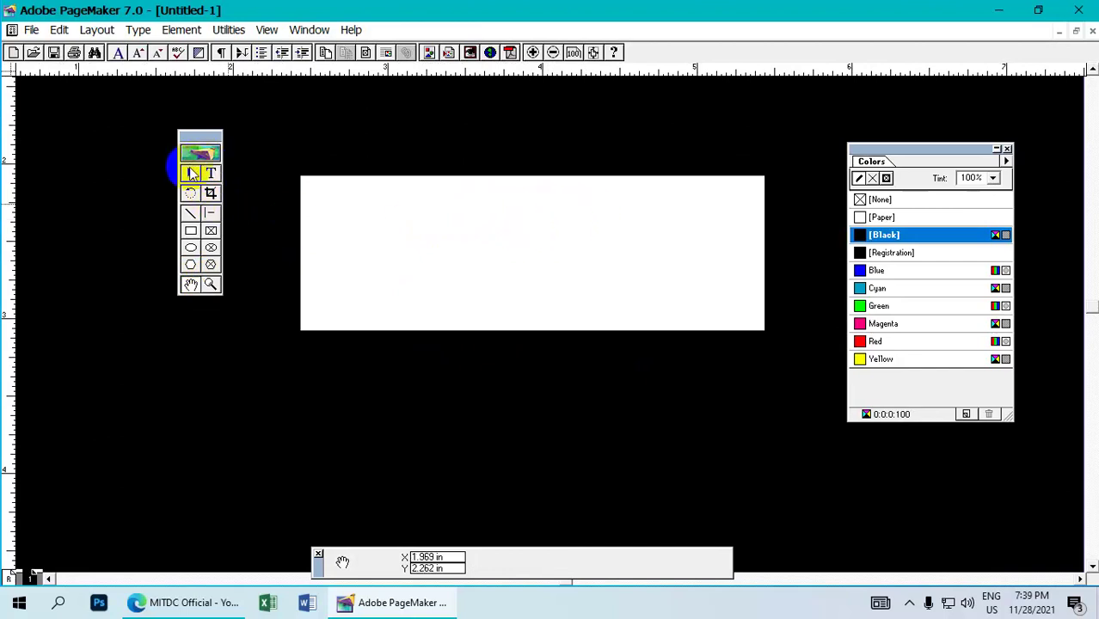
left_click(190, 174)
left_click(453, 238)
left_click_drag(453, 238, 504, 215)
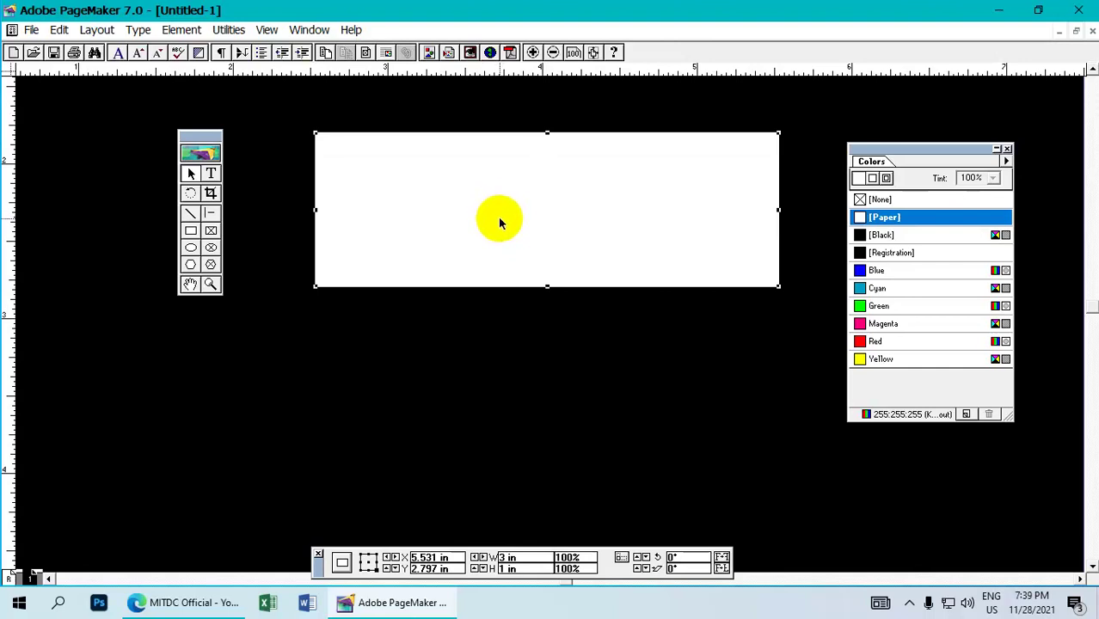
Step: Place a 3 in by 1 in copy directly beneath the white band with Blue fill and border
left_click_drag(524, 220, 520, 379)
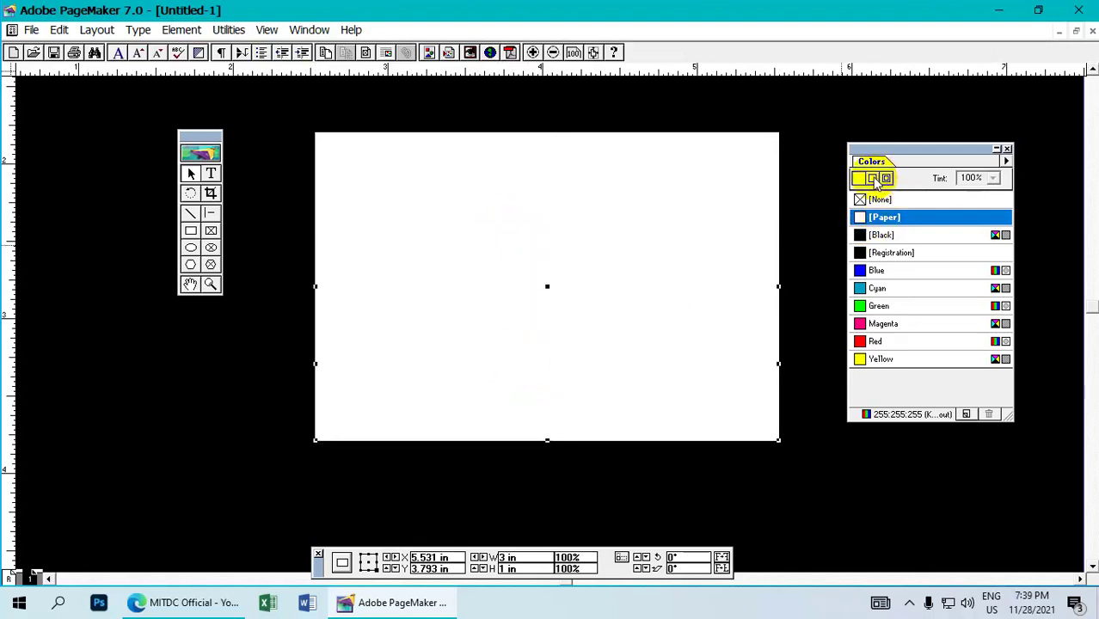
left_click(883, 270)
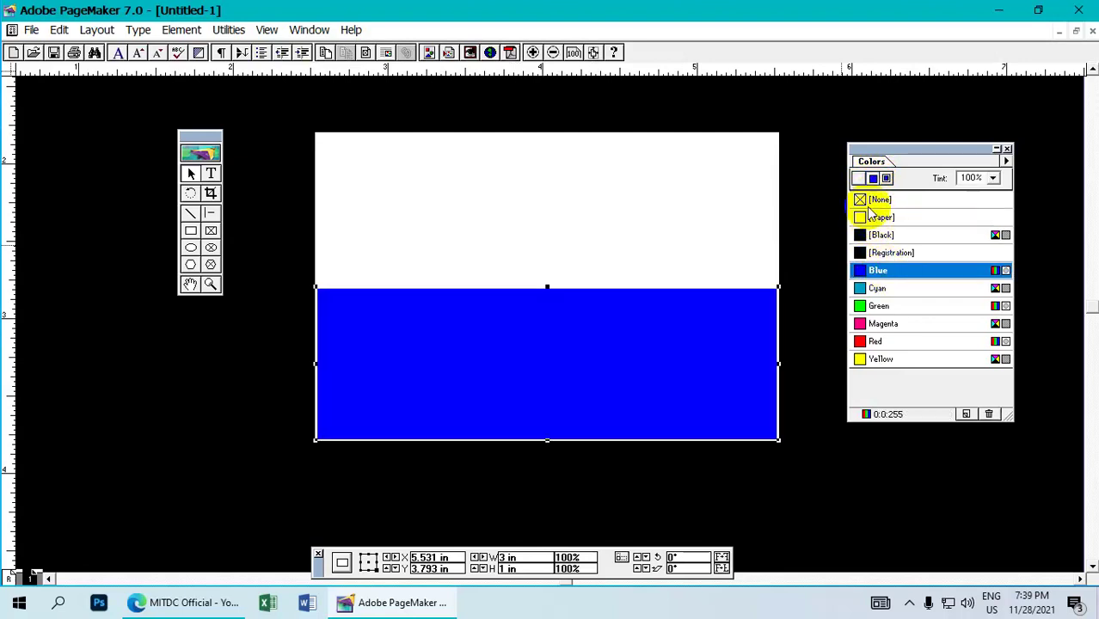
left_click(859, 178)
left_click(885, 270)
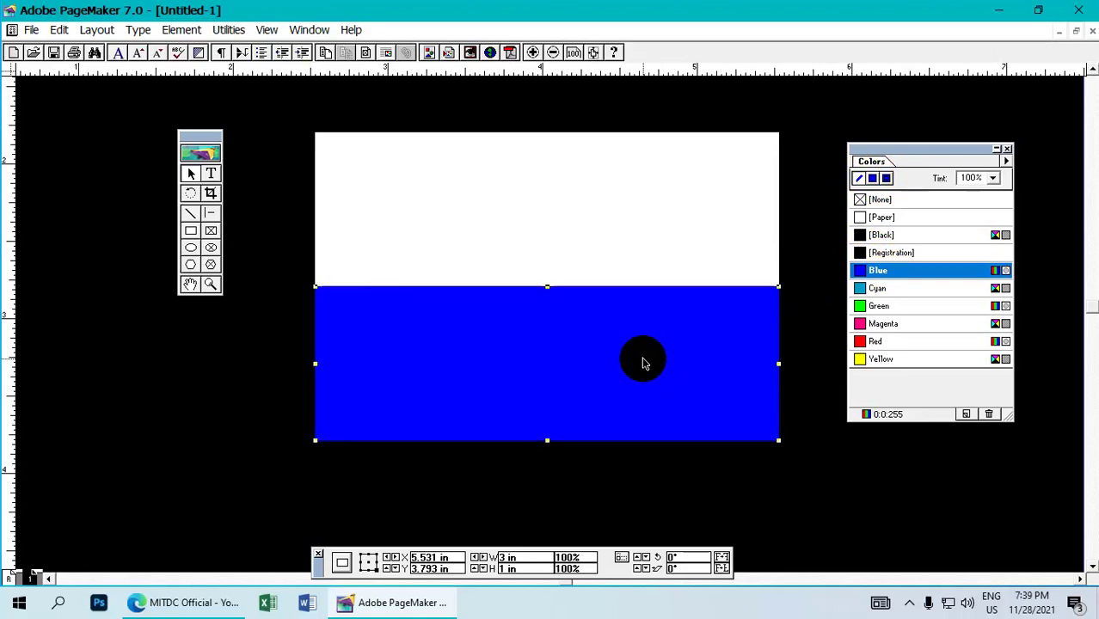
key("Down")
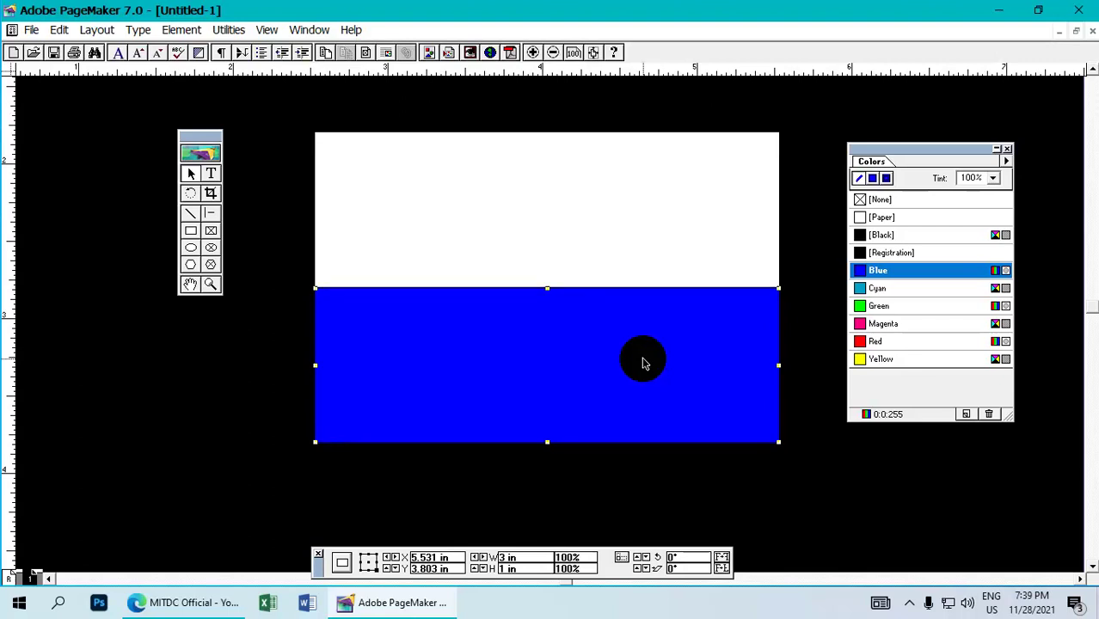
key("Up")
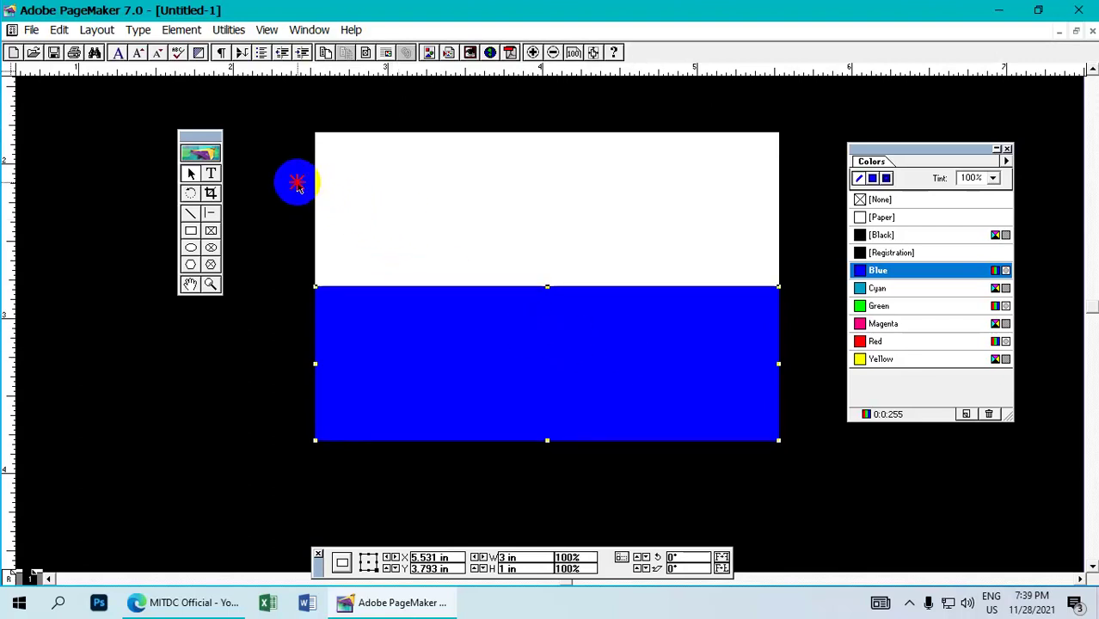
Step: Draw a square box starting at the white band's top-left corner
left_click(297, 185)
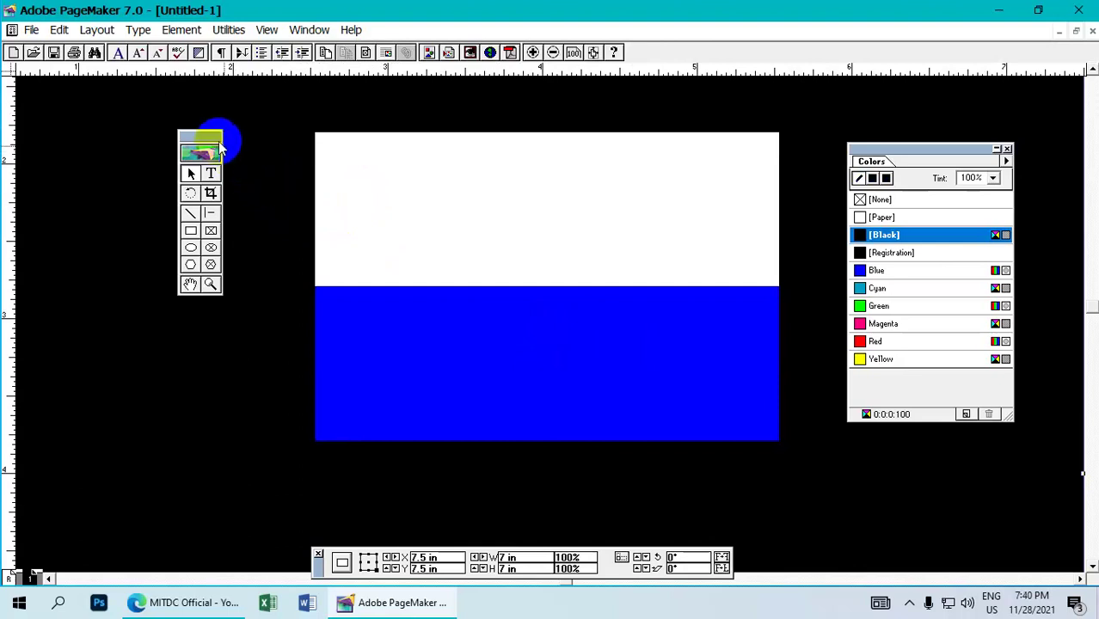
left_click_drag(197, 135, 180, 126)
left_click(172, 224)
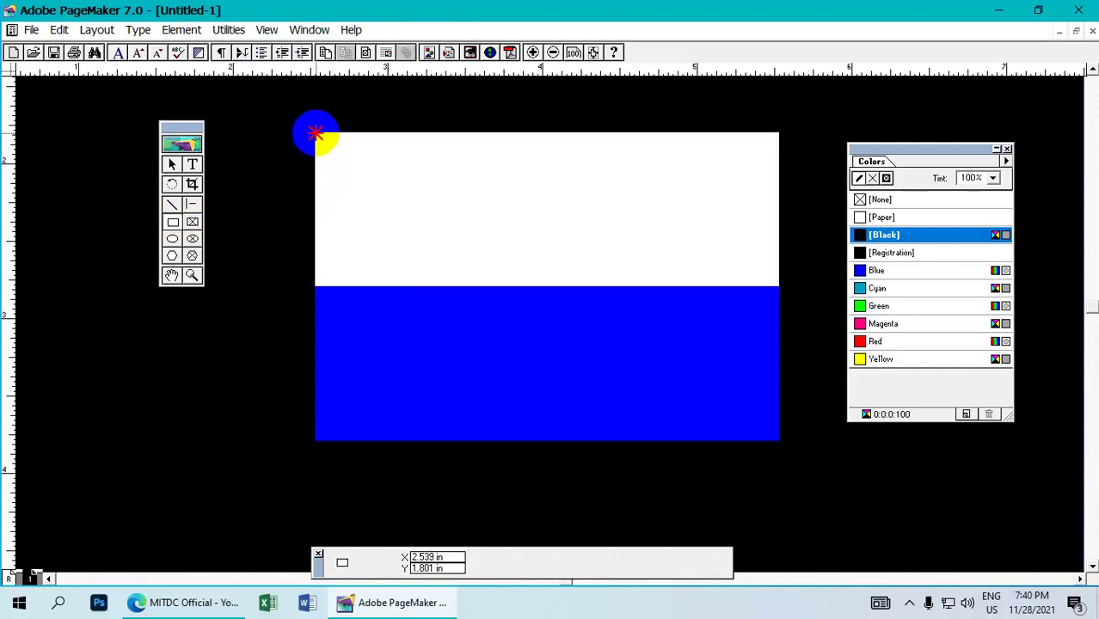
left_click_drag(316, 132, 469, 360)
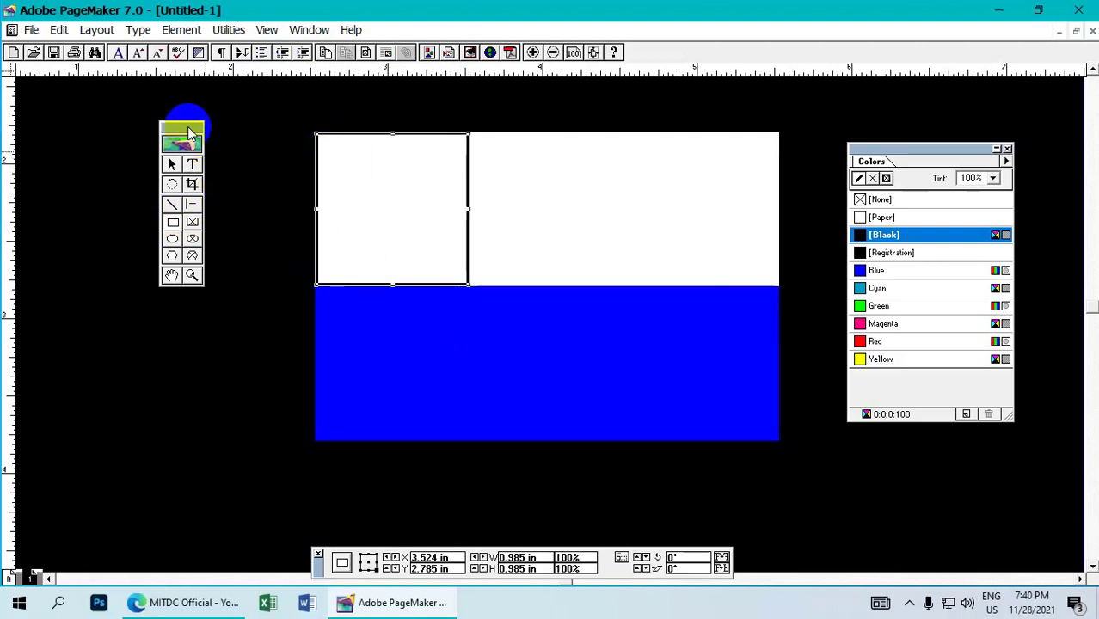
left_click_drag(191, 129, 195, 129)
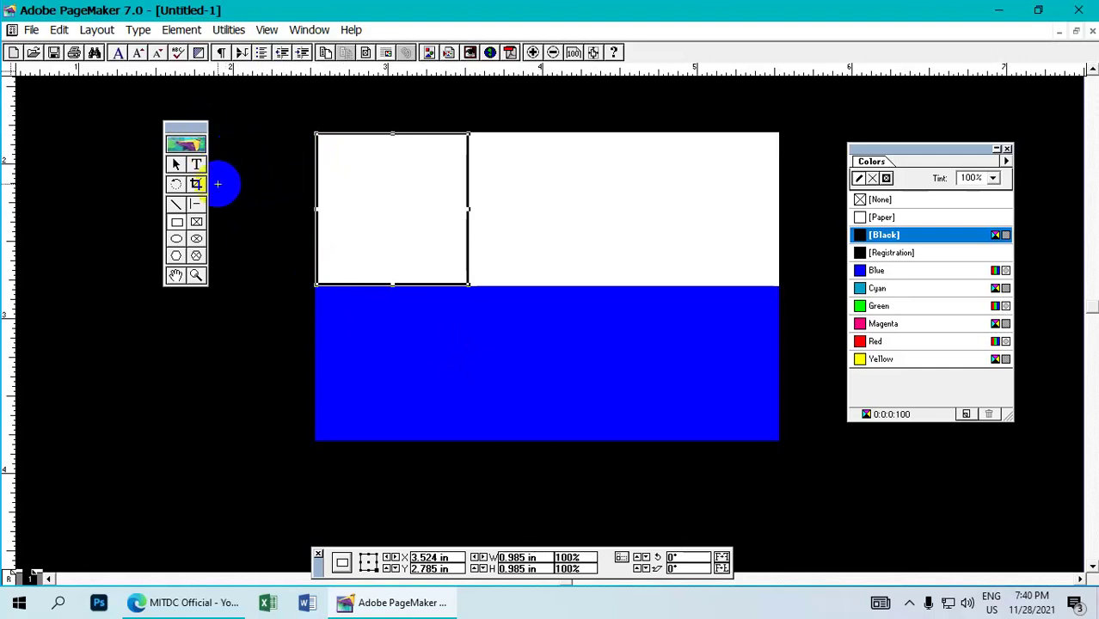
Step: Select the small box and edit its width and height fields in the Control palette
left_click(176, 165)
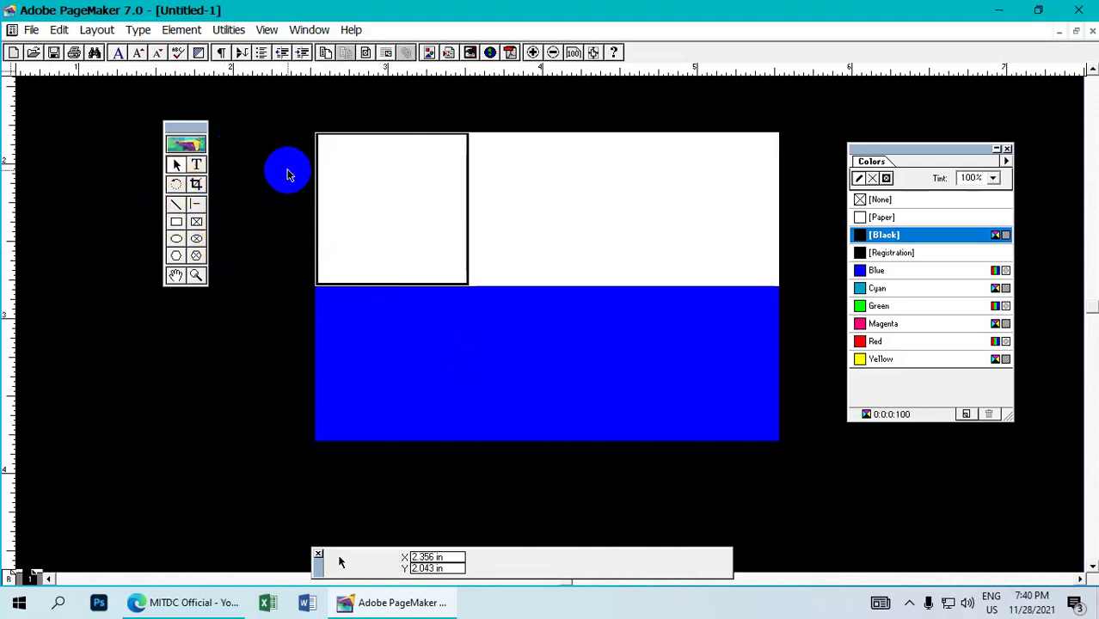
left_click(341, 141)
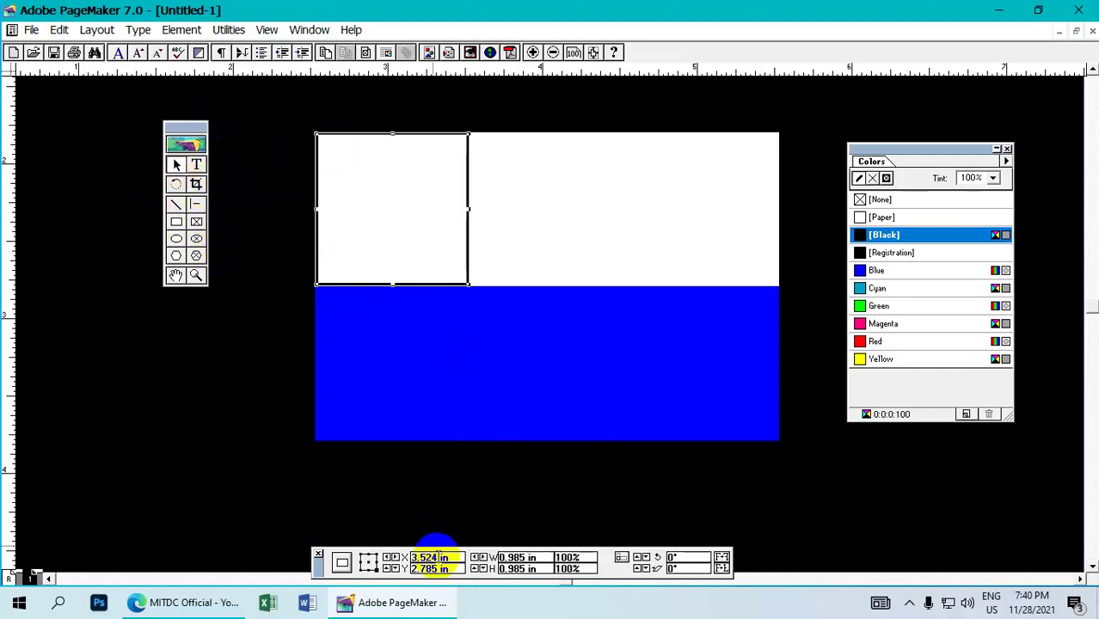
left_click(517, 557)
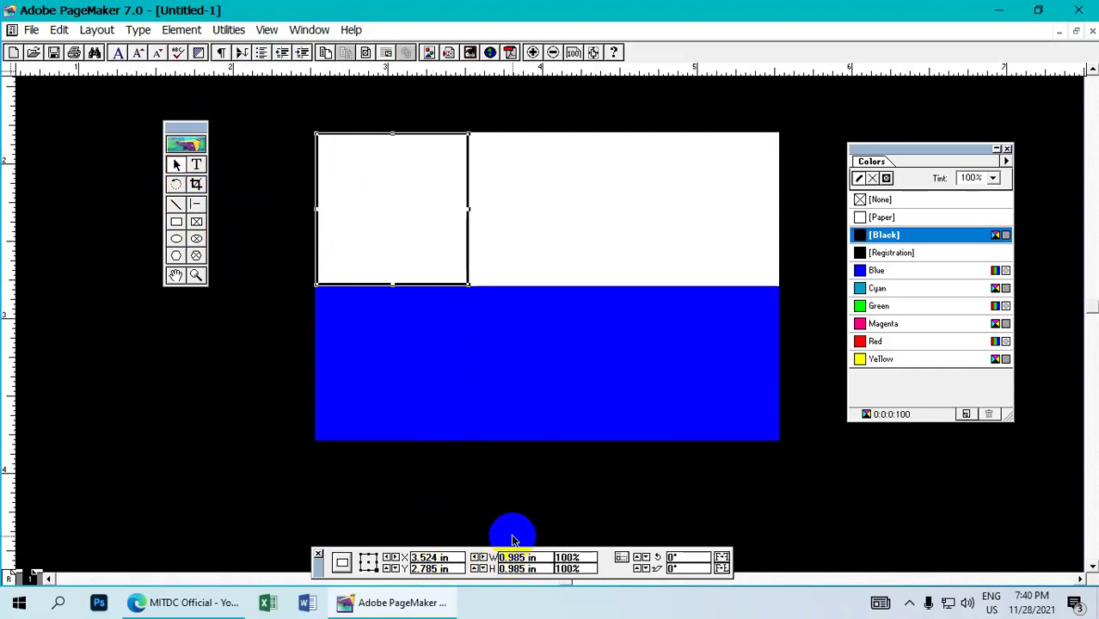
left_click(417, 277)
left_click(459, 284)
left_click(458, 284)
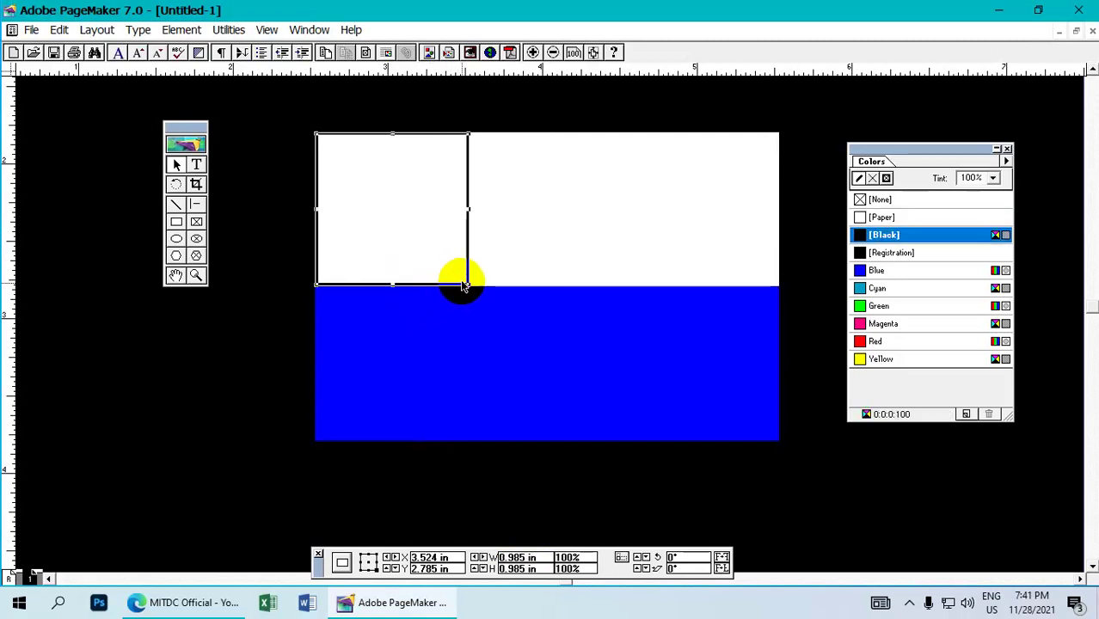
left_click(525, 569)
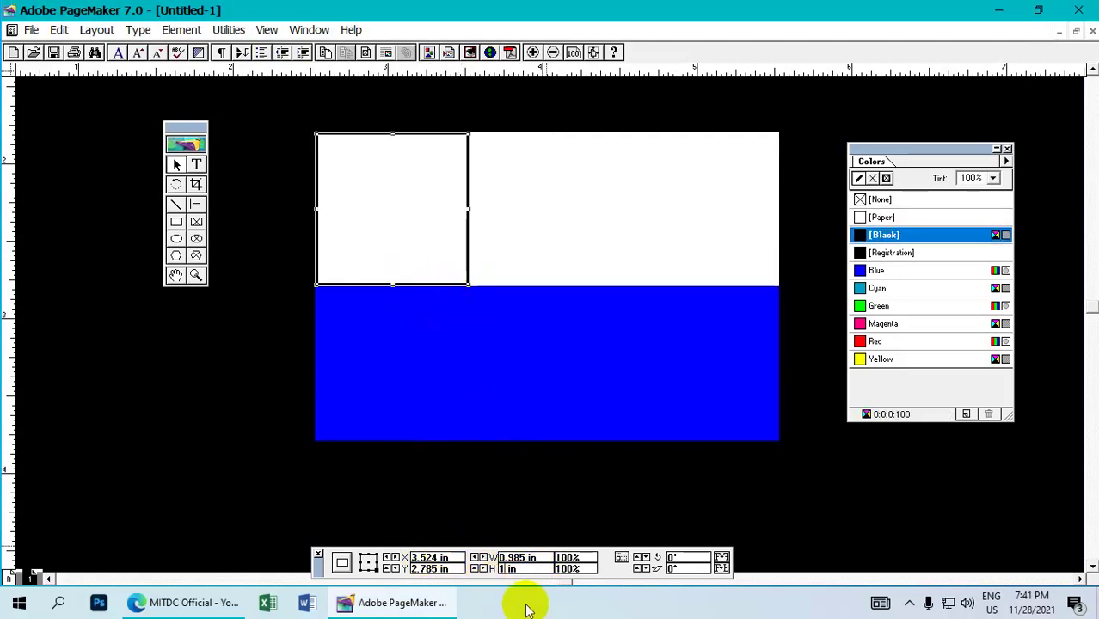
left_click(517, 558)
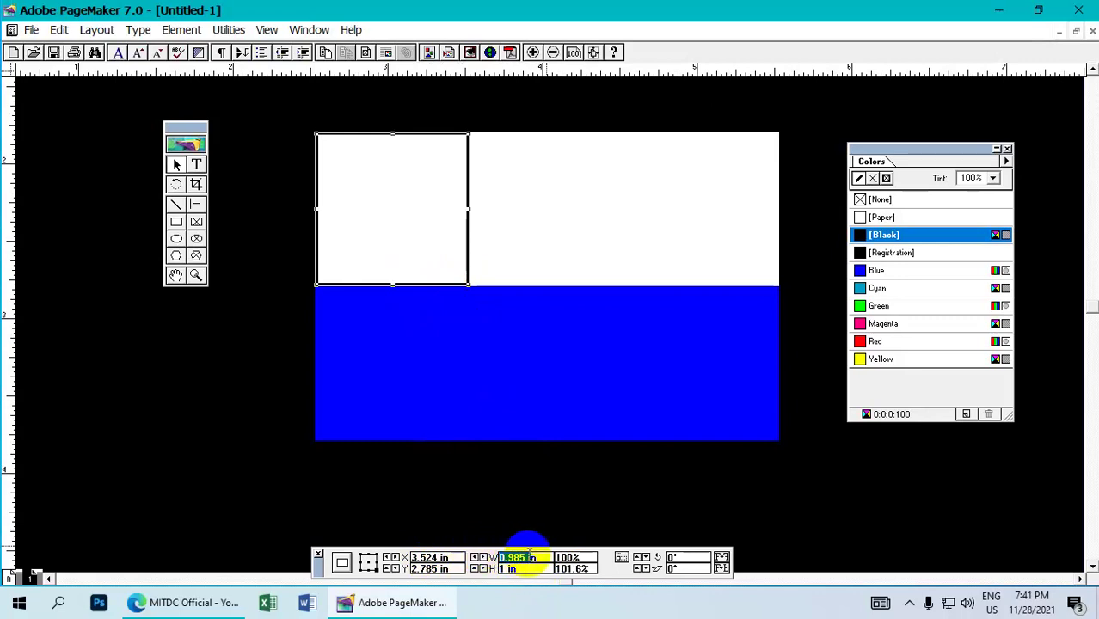
Step: Apply the 1.5 in by 1 in size, move the box flush left, and set its colour to [None]
type("1")
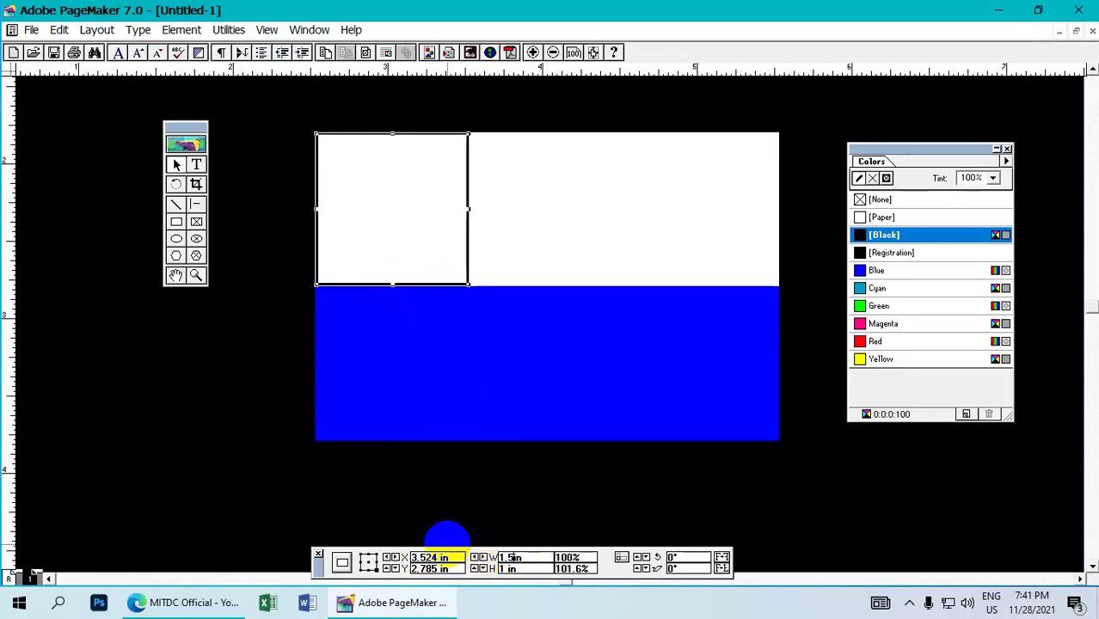
left_click(446, 544)
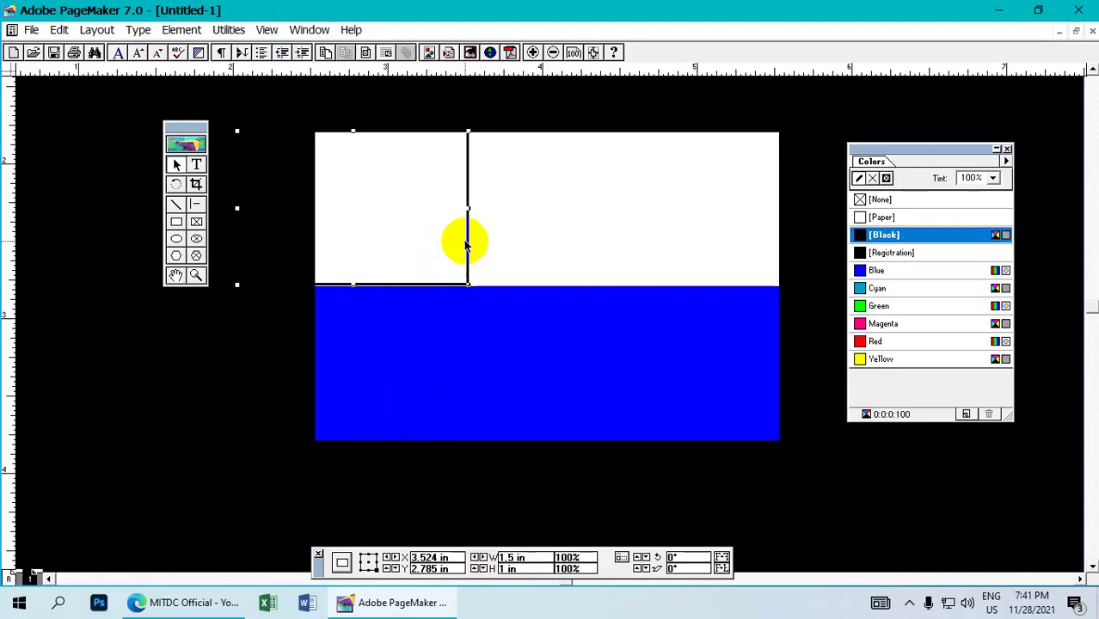
left_click_drag(468, 243, 544, 250)
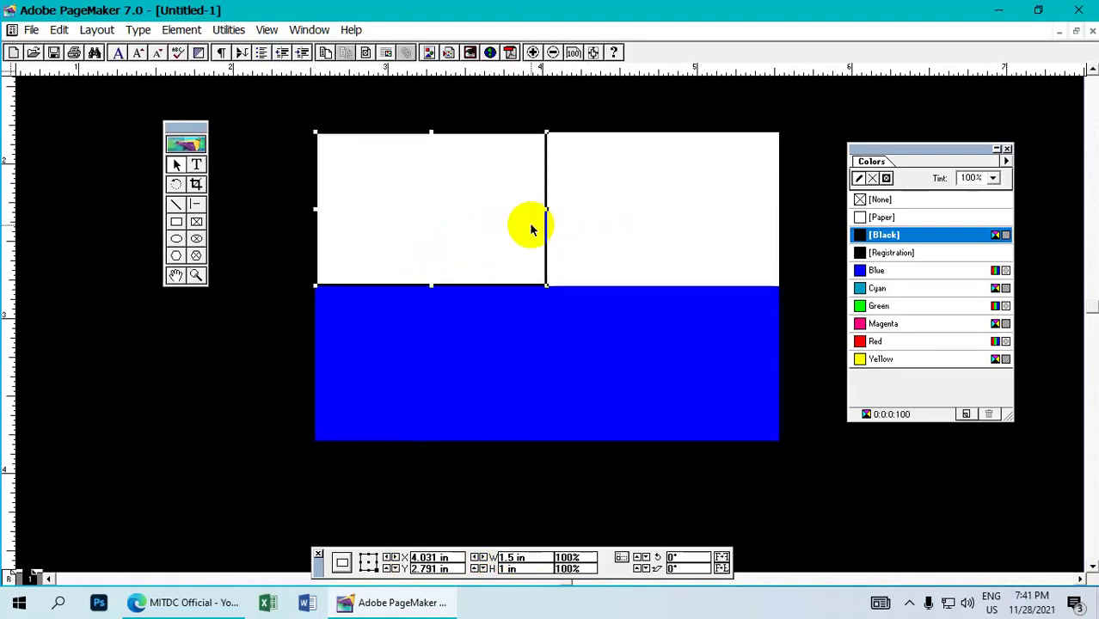
left_click(879, 200)
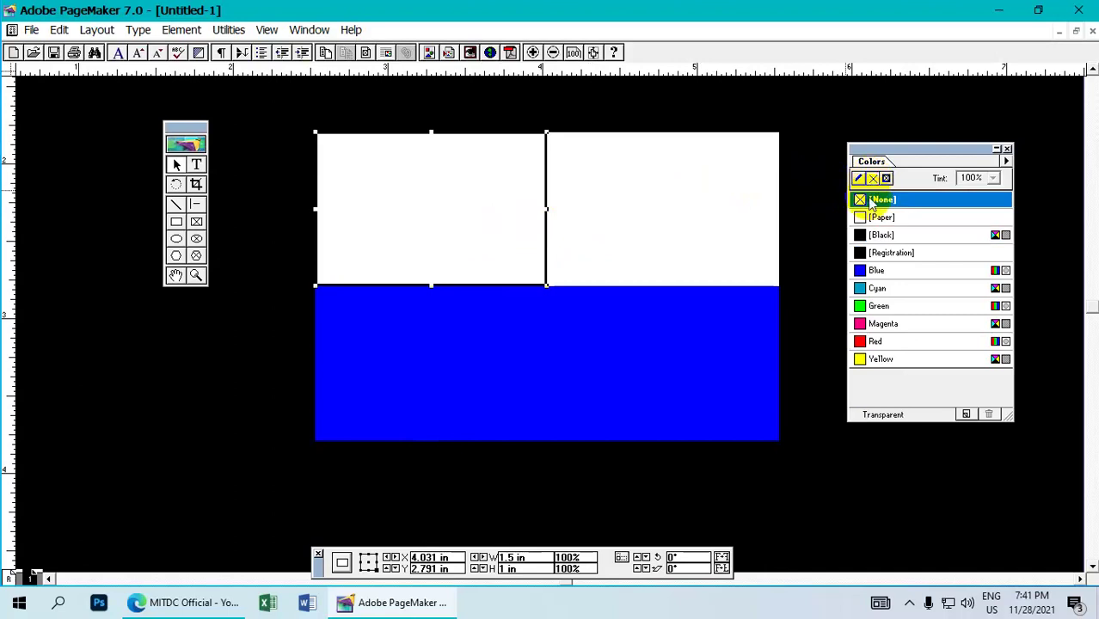
Step: Give the upper-left box a Blue fill and Blue outline
left_click(876, 271)
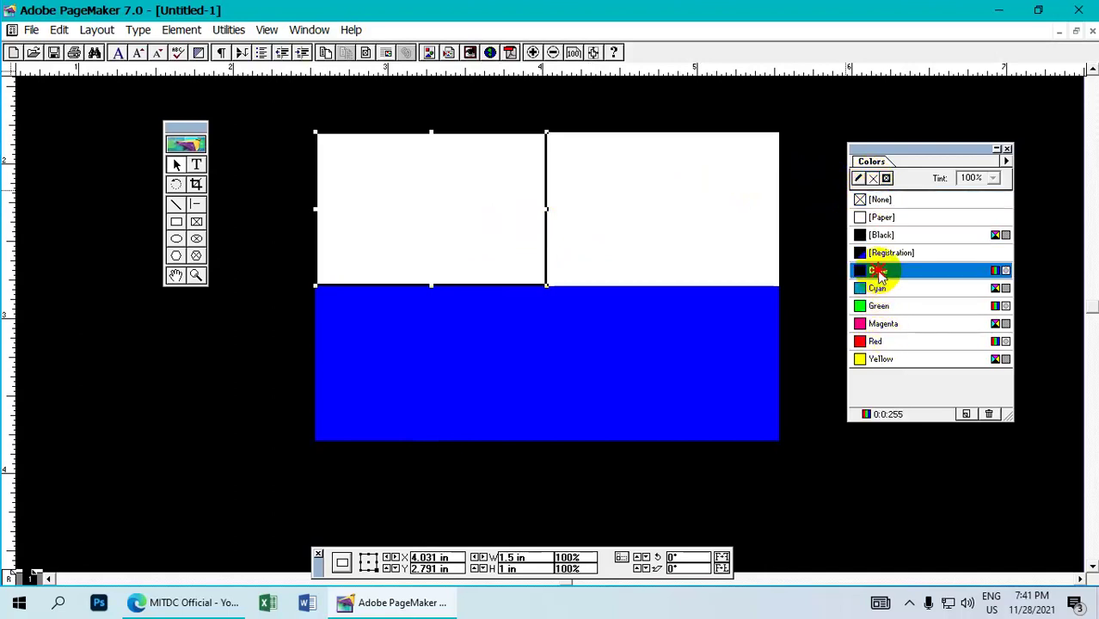
left_click(859, 178)
left_click(878, 272)
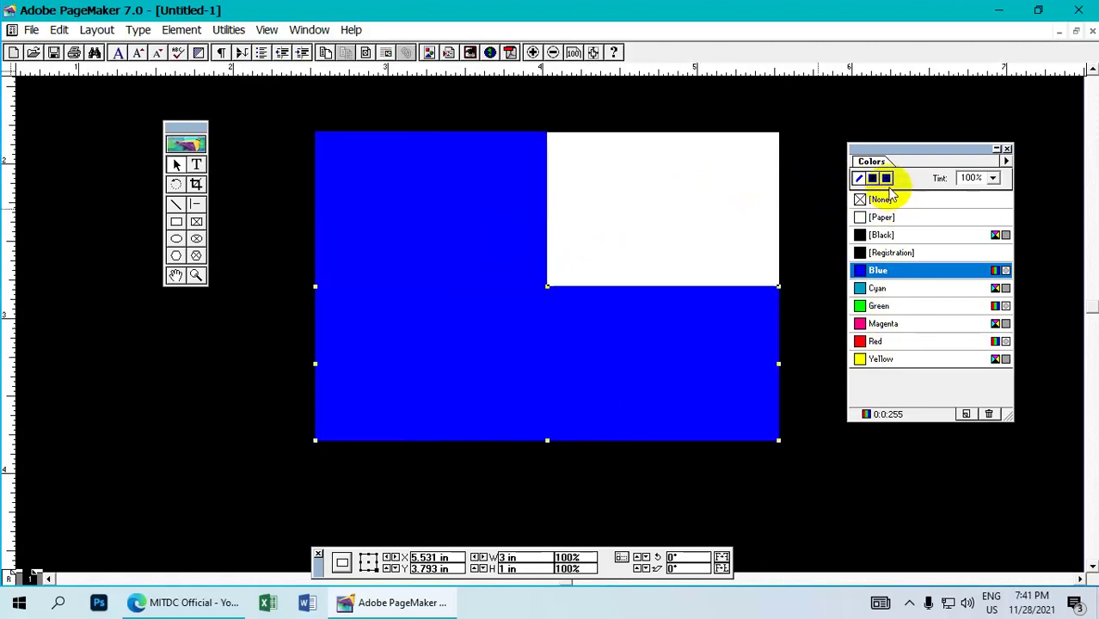
Step: Give the lower band a Red fill and Red outline
left_click(885, 342)
left_click(858, 178)
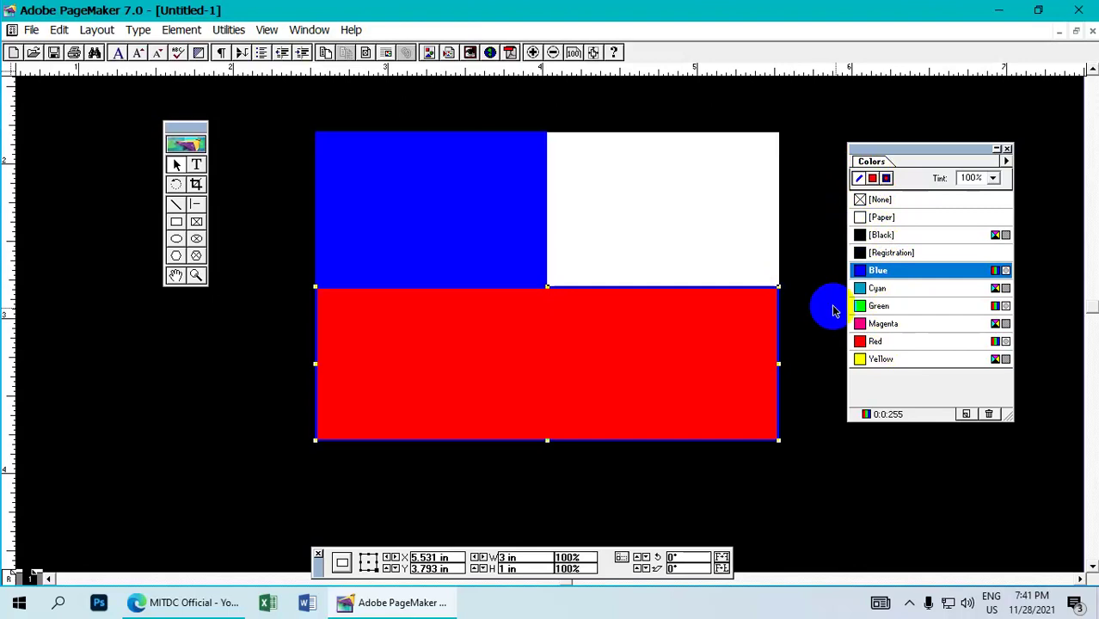
left_click(879, 343)
left_click(503, 231)
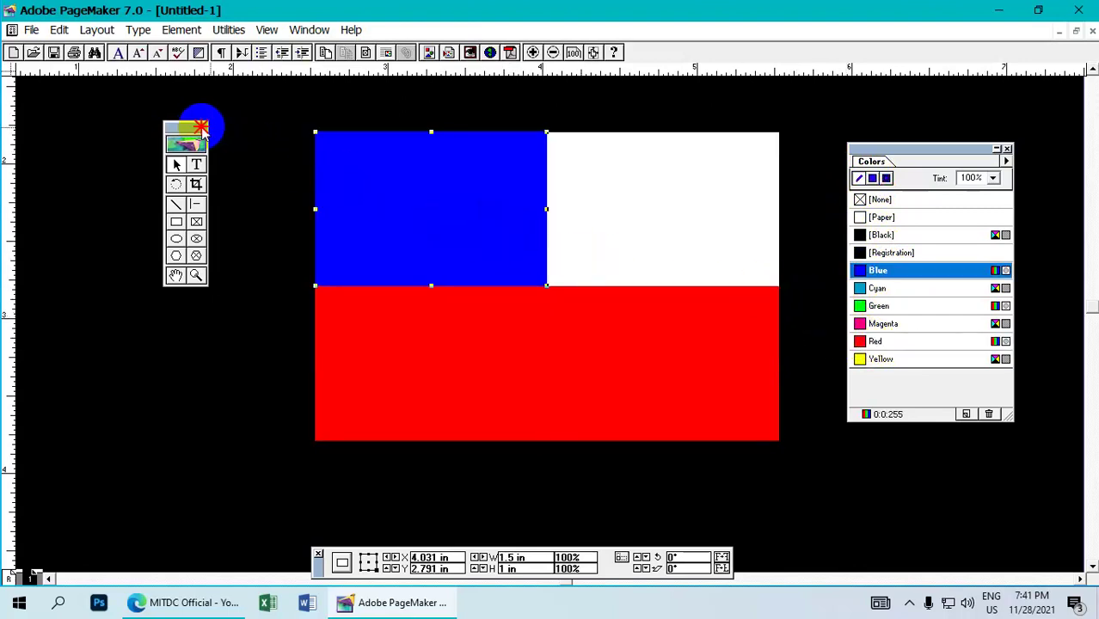
Step: Set the Polygon tool to 5 sides with a 50% star inset
left_click_drag(204, 127, 206, 127)
double_click(178, 255)
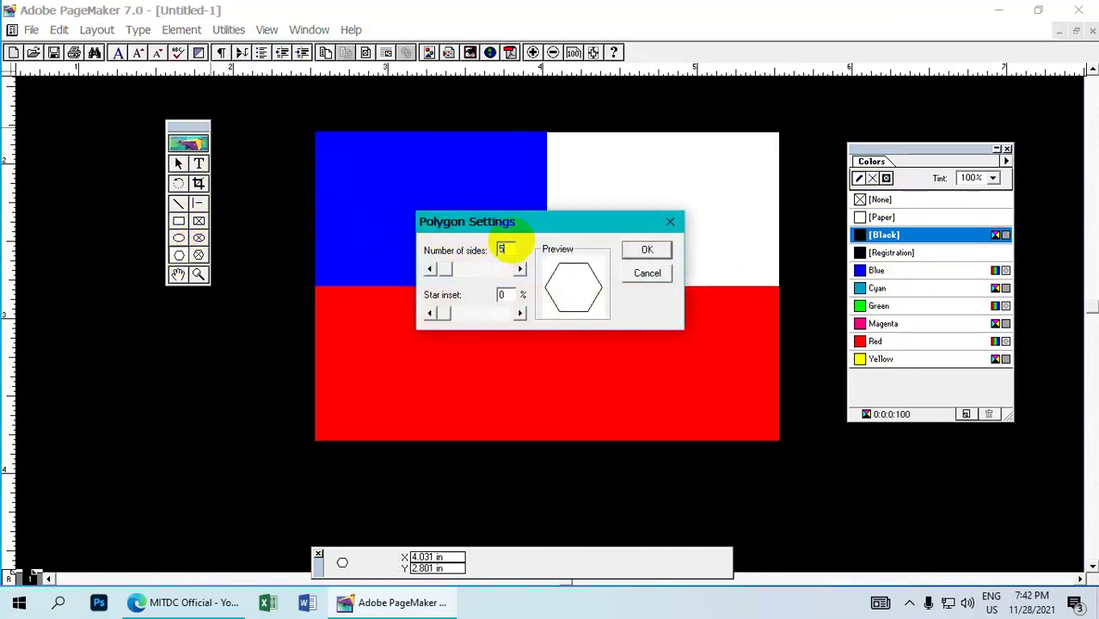
type("5")
left_click(504, 295)
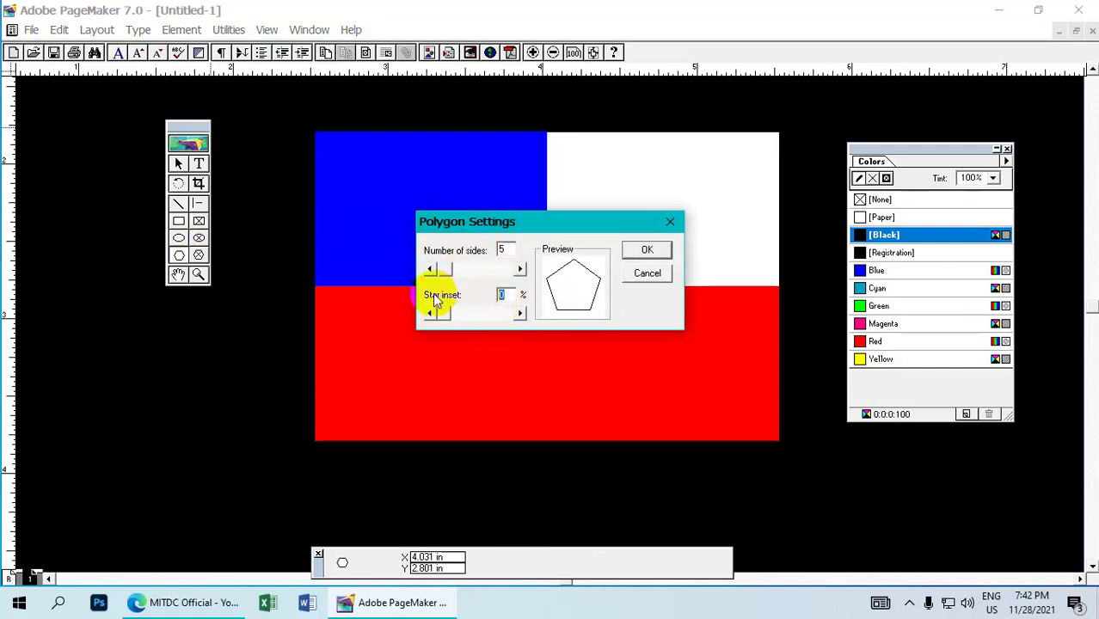
type("45")
left_click(495, 269)
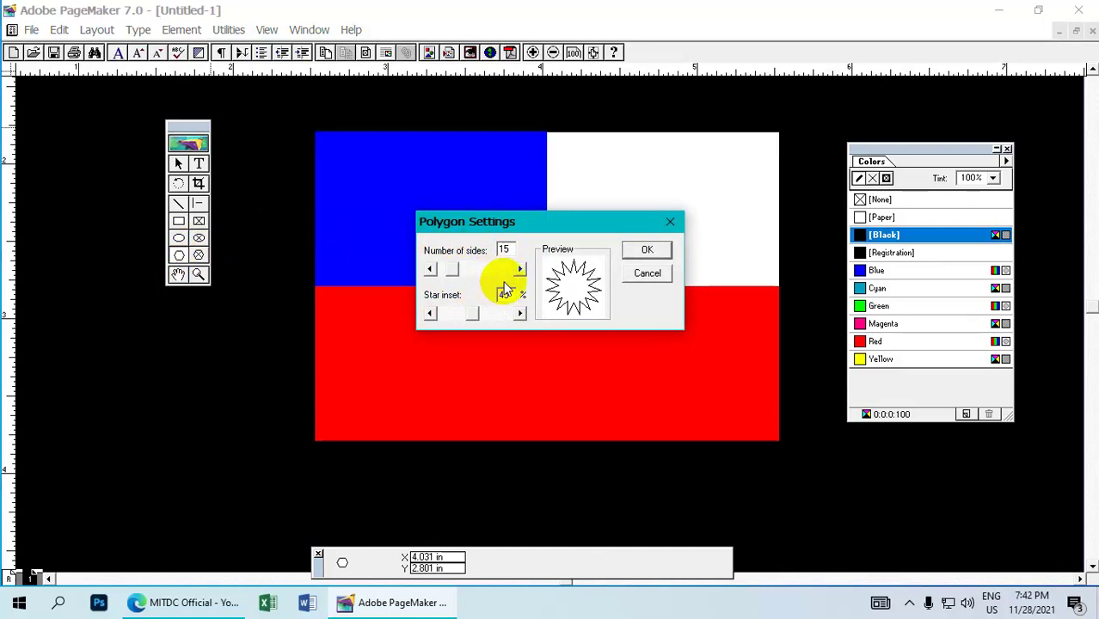
double_click(510, 250)
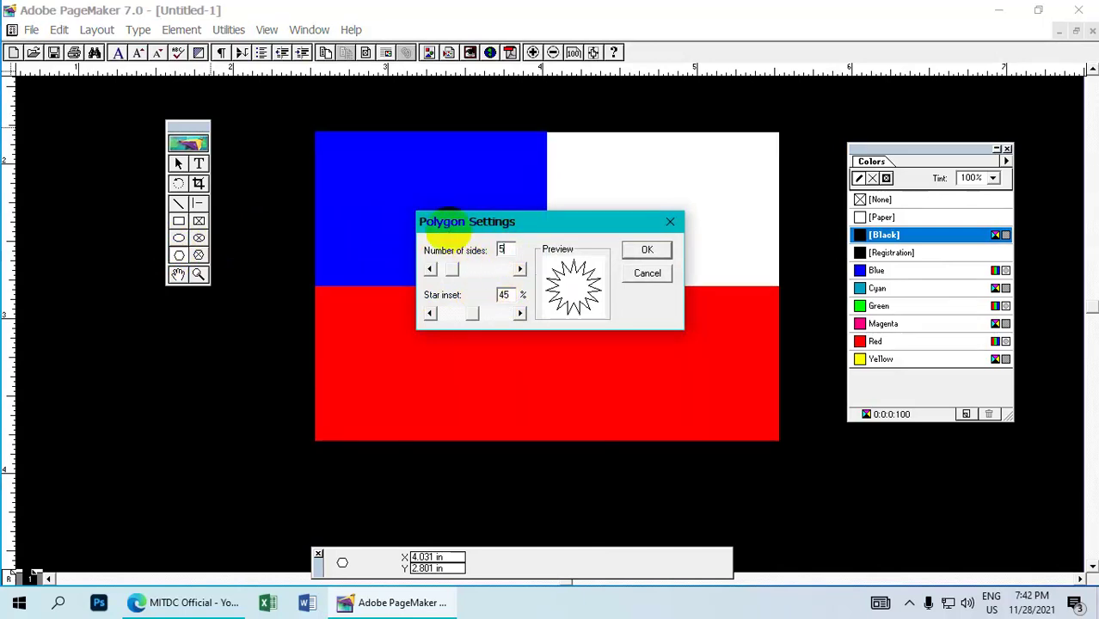
left_click(469, 314)
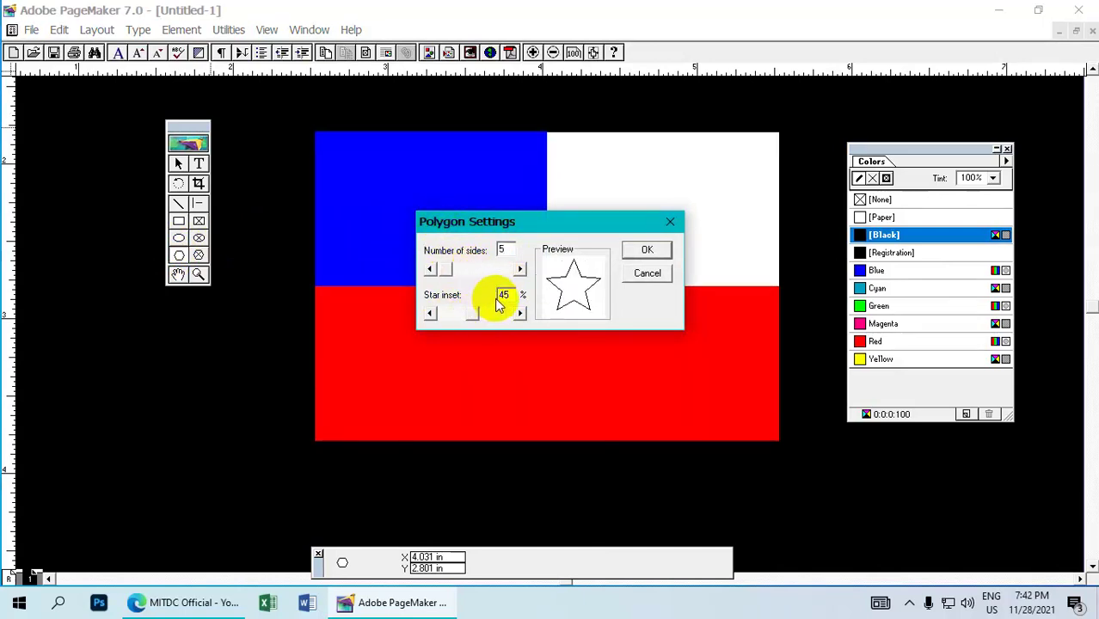
left_click_drag(510, 295, 429, 299)
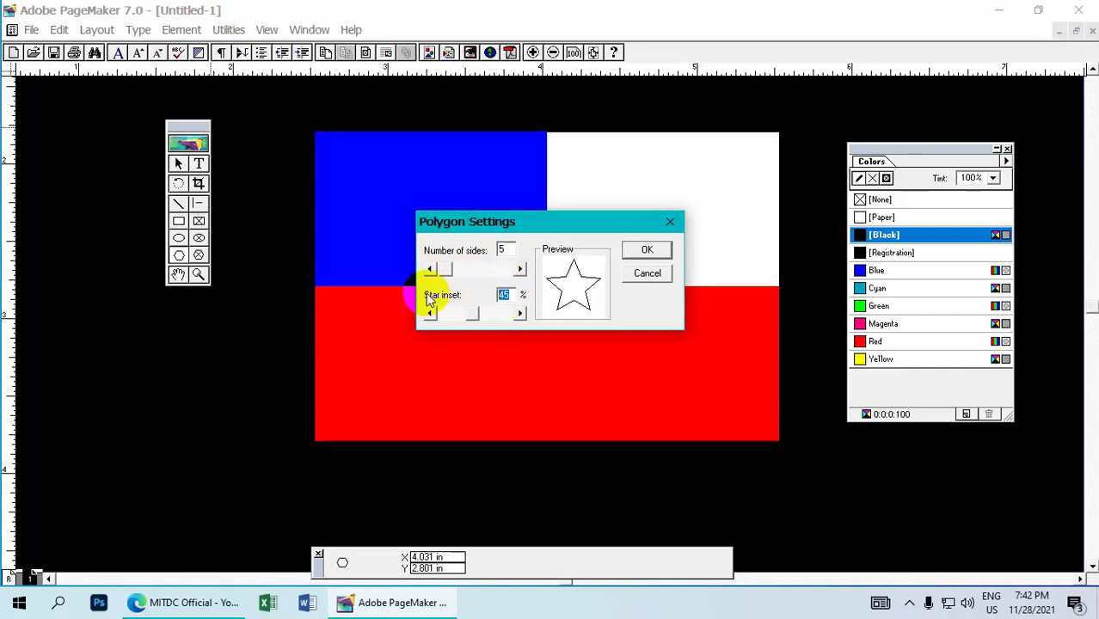
type("50")
left_click(646, 250)
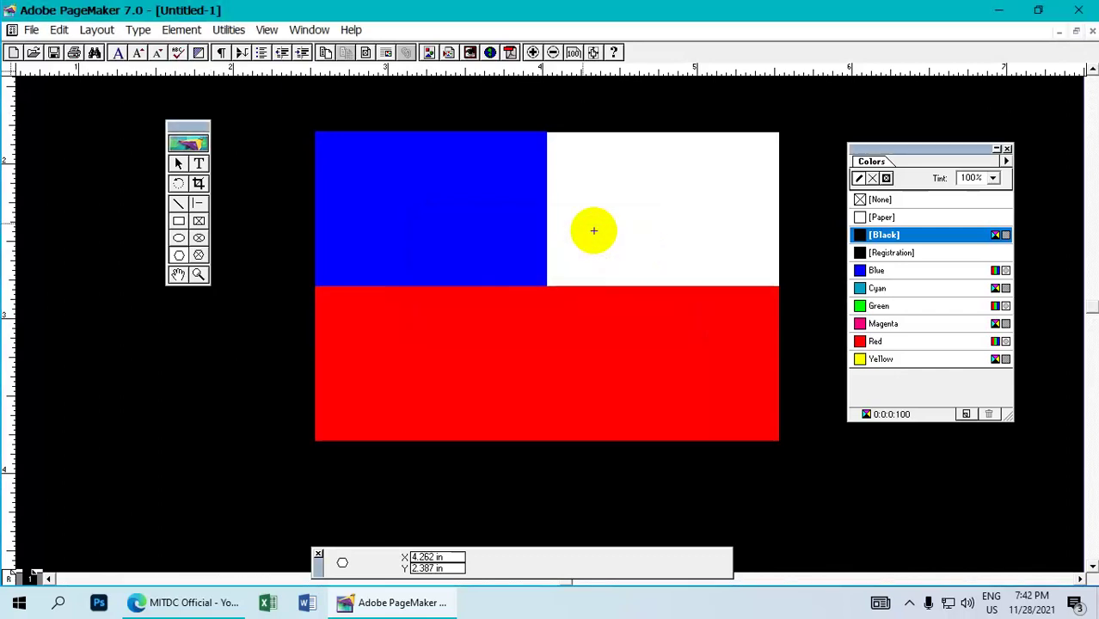
Step: Draw a star in the blue box, colour it white with a white outline, and centre it in the canton
left_click_drag(376, 150, 510, 289)
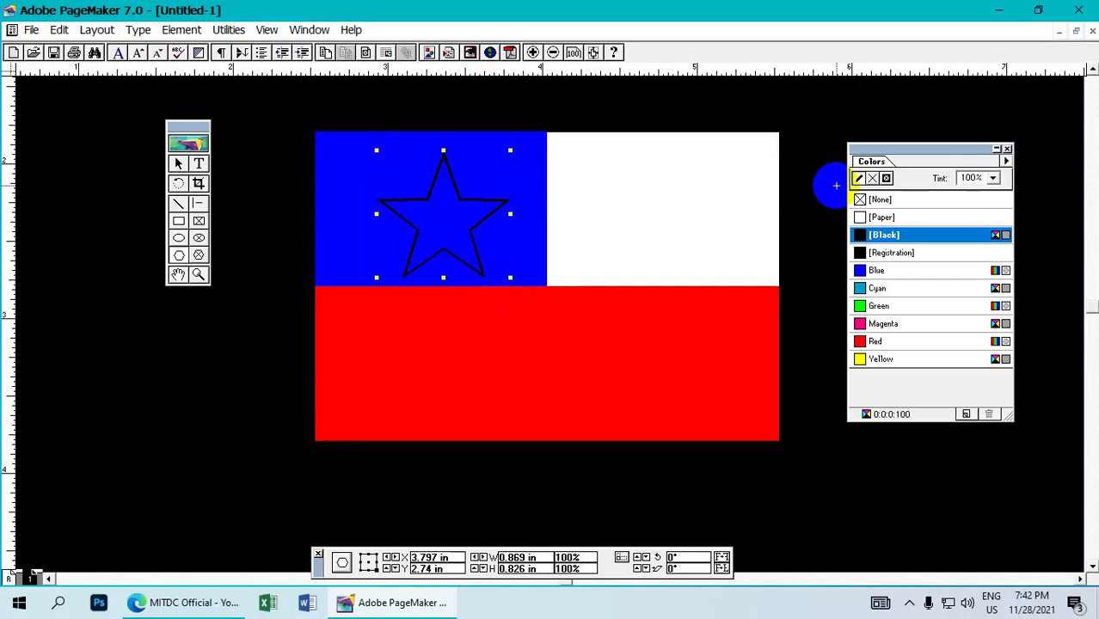
left_click(881, 217)
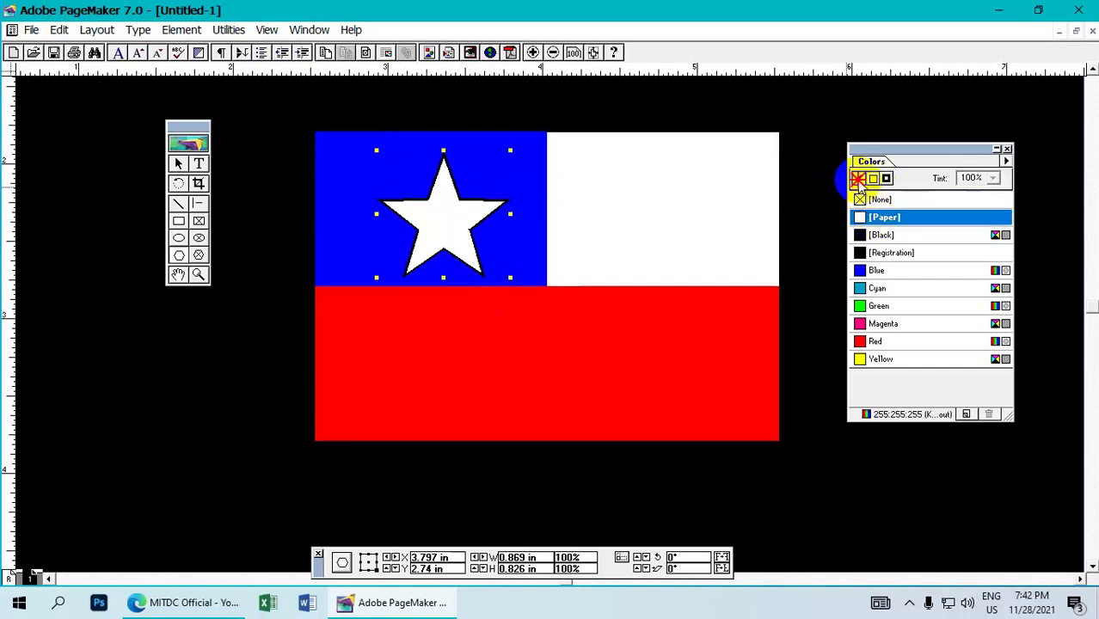
left_click(860, 178)
left_click(890, 217)
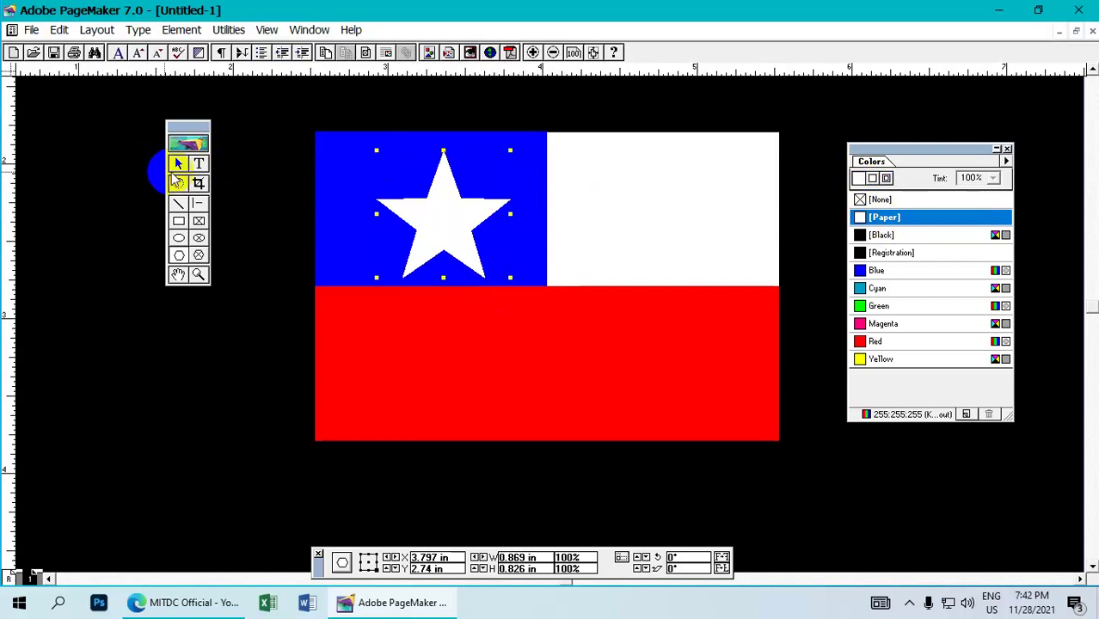
left_click(177, 183)
left_click_drag(361, 203, 407, 208)
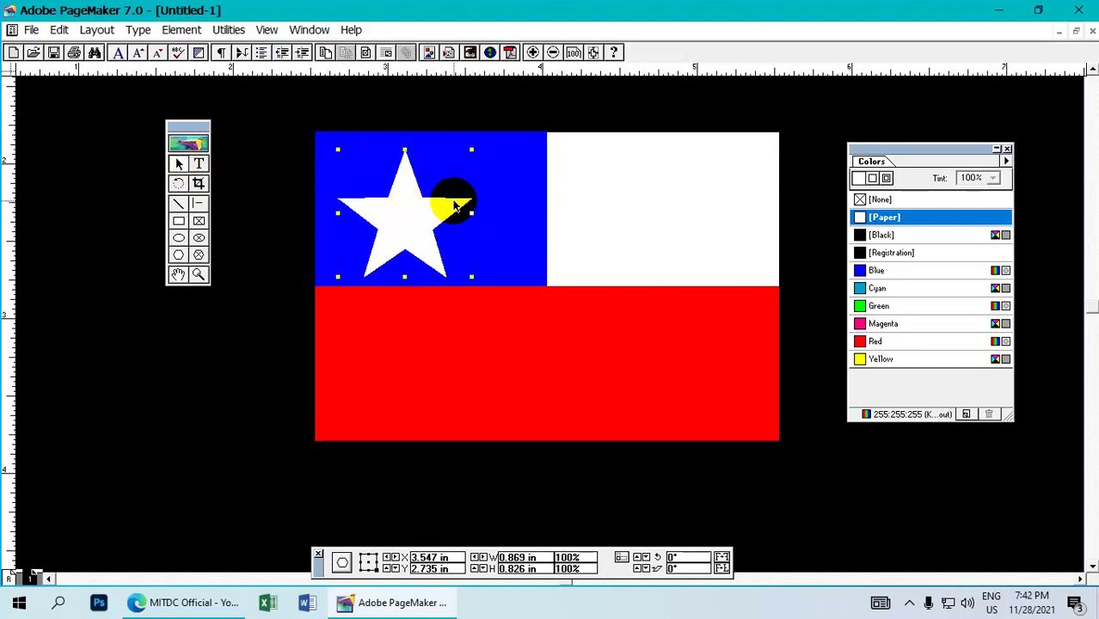
Step: Group all the flag's bands, box and star, then move the group to X 5.266 in, Y 3.297 in
left_click(553, 53)
left_click(555, 54)
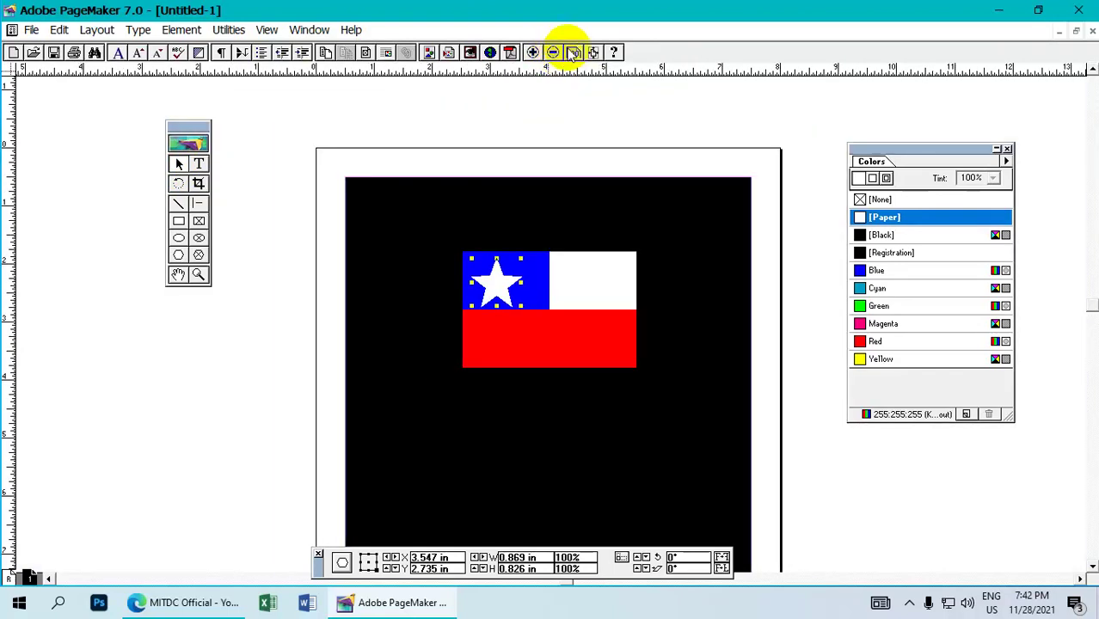
left_click(773, 231)
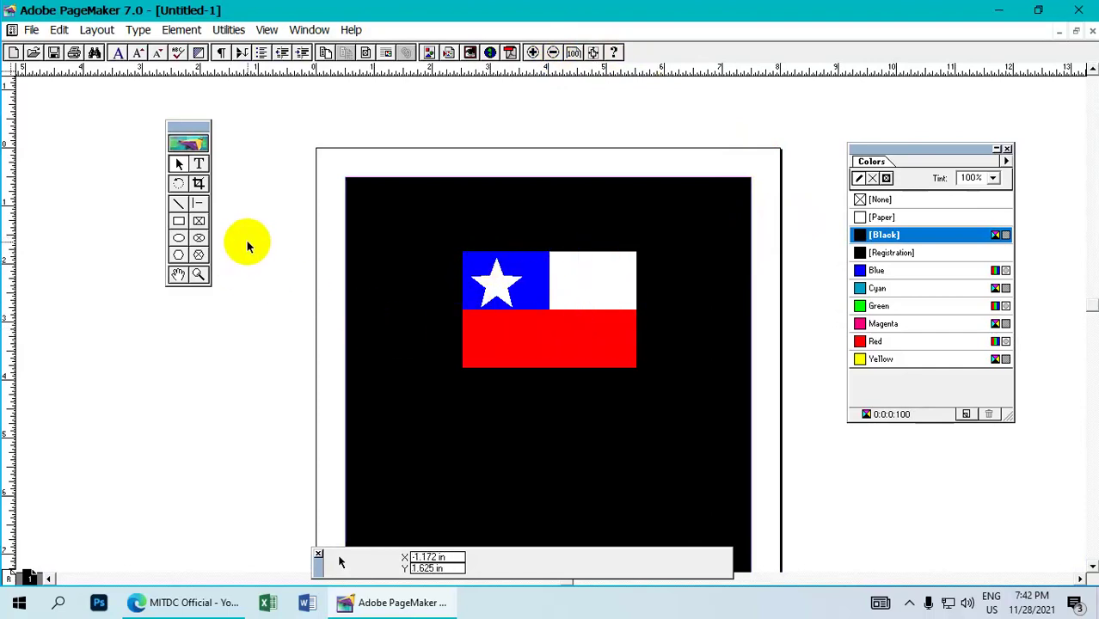
left_click_drag(247, 243, 704, 388)
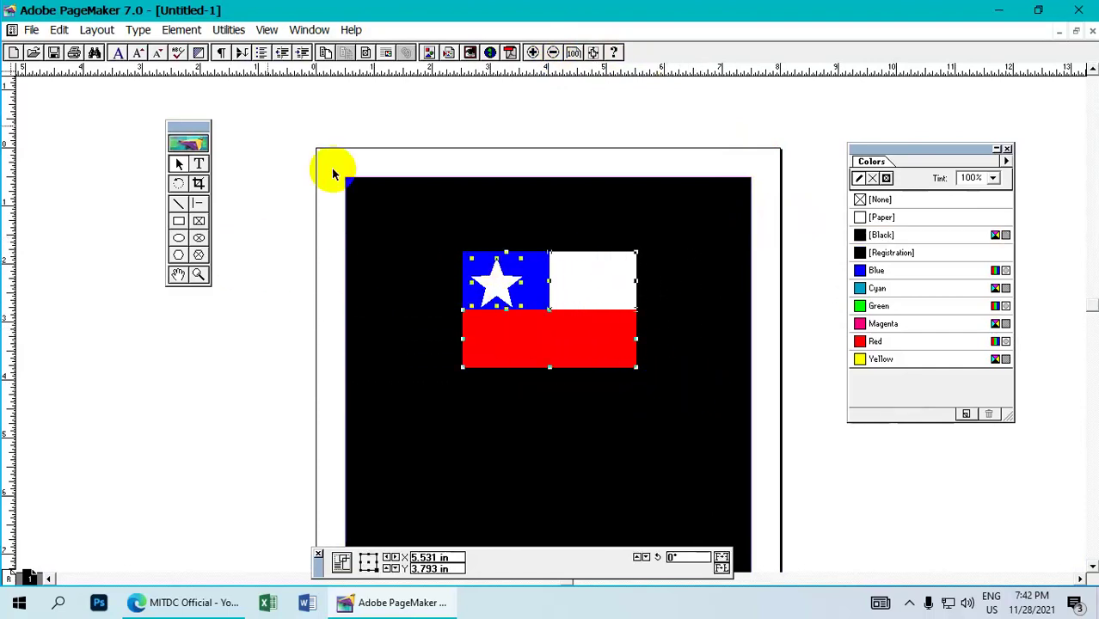
left_click(183, 30)
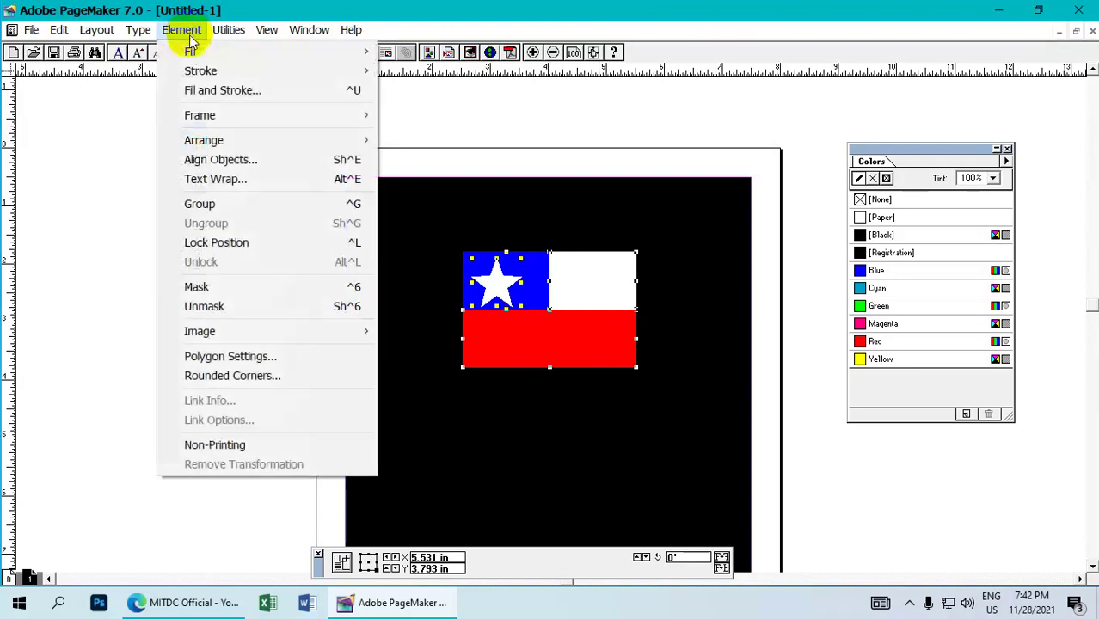
left_click(225, 212)
left_click_drag(503, 311, 561, 327)
Step: Draw a text frame below the flag, set 36-point size, and type 'Chile Flag'
left_click_drag(196, 129, 214, 122)
left_click(216, 157)
left_click_drag(442, 361, 640, 412)
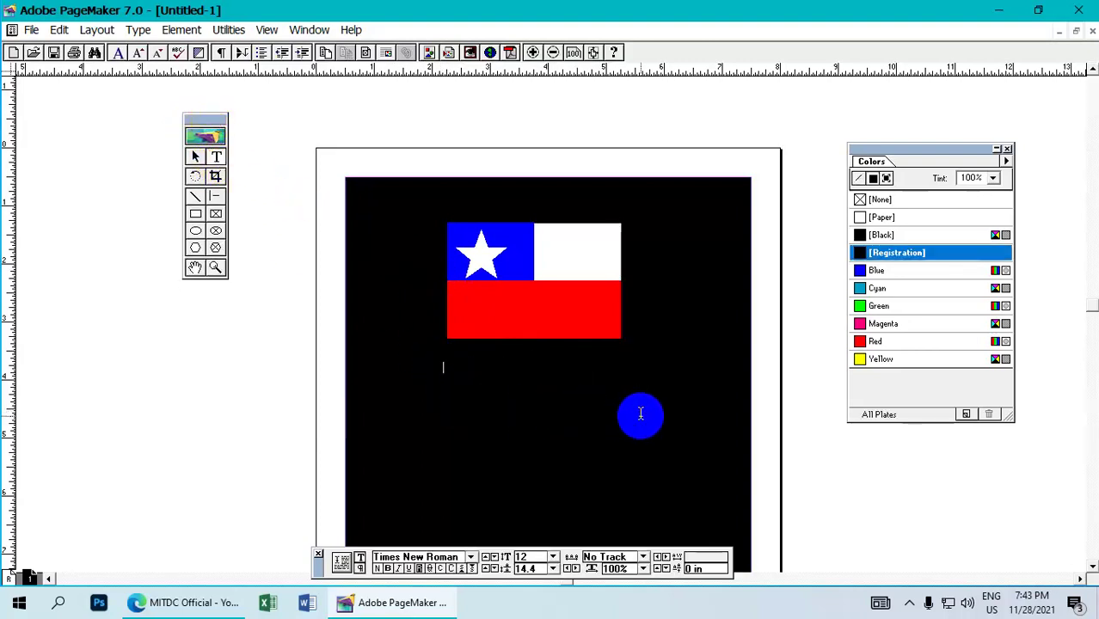
left_click(553, 557)
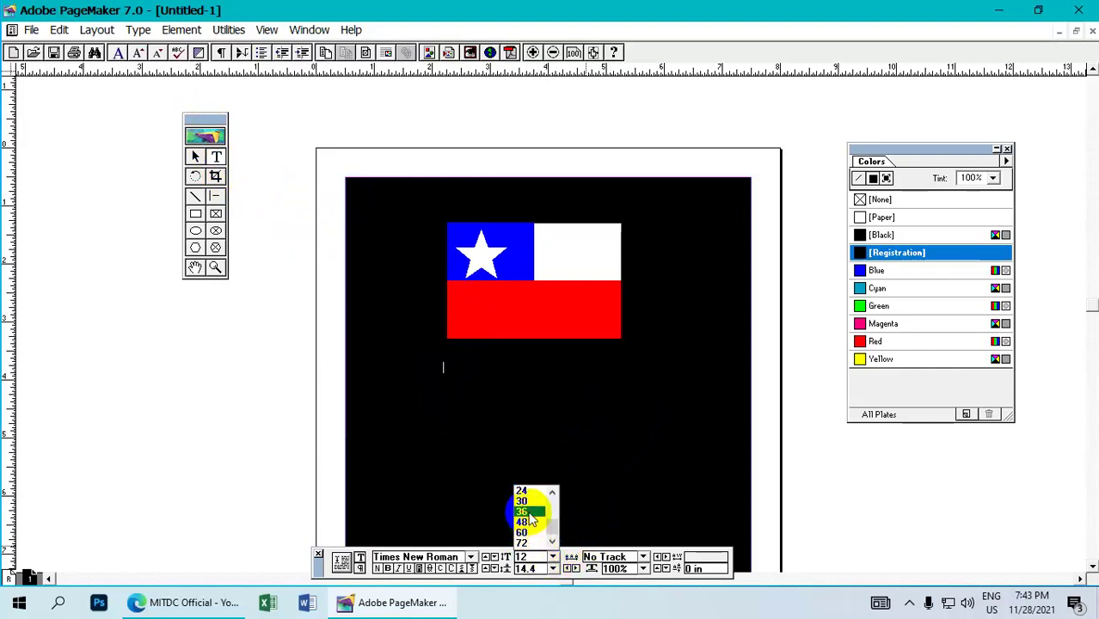
left_click(524, 512)
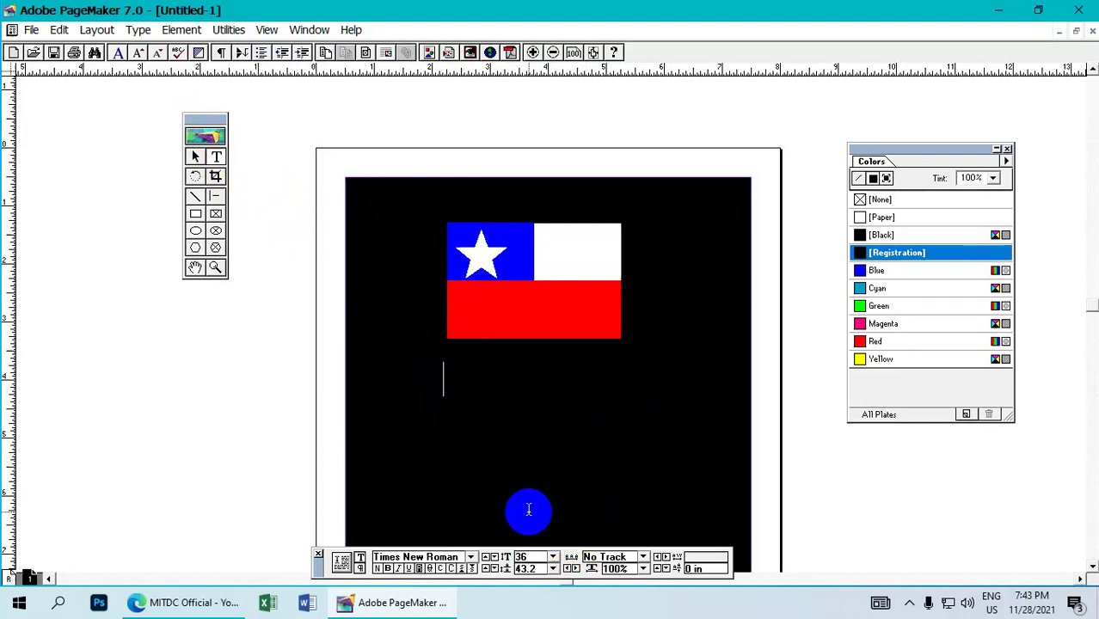
left_click(462, 378)
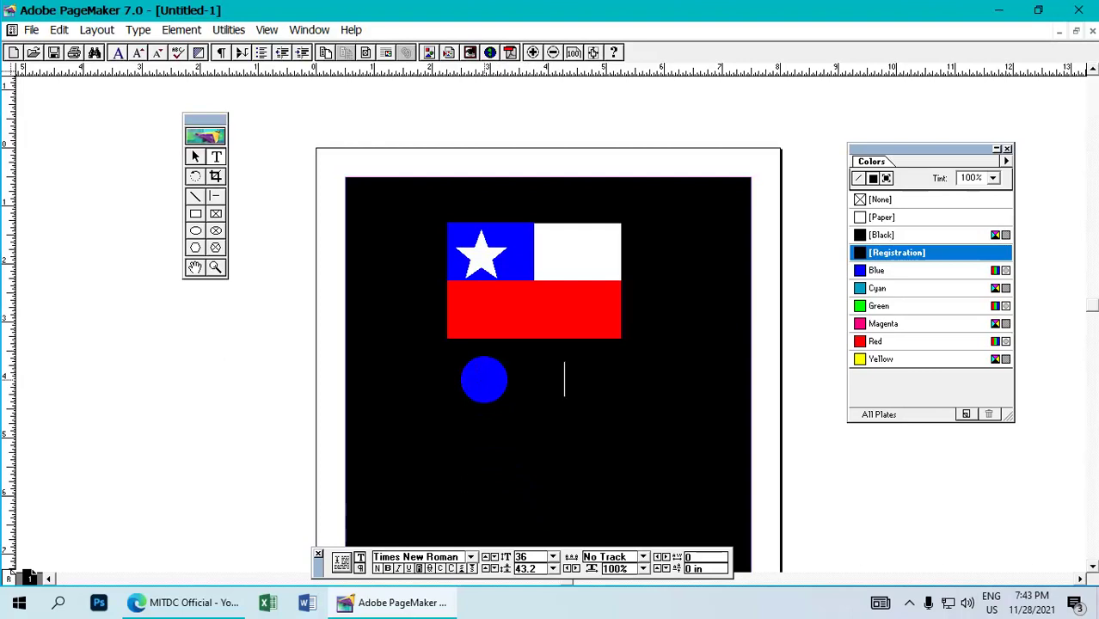
Step: Colour the 'Chile Flag' caption Paper white
double_click(484, 377)
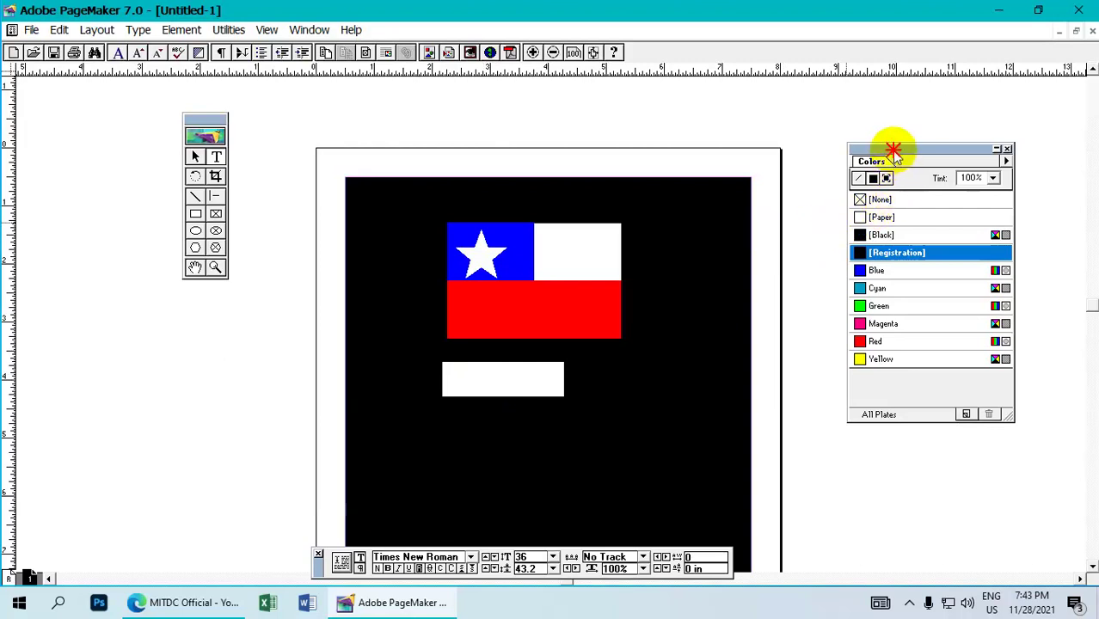
left_click_drag(894, 150, 895, 147)
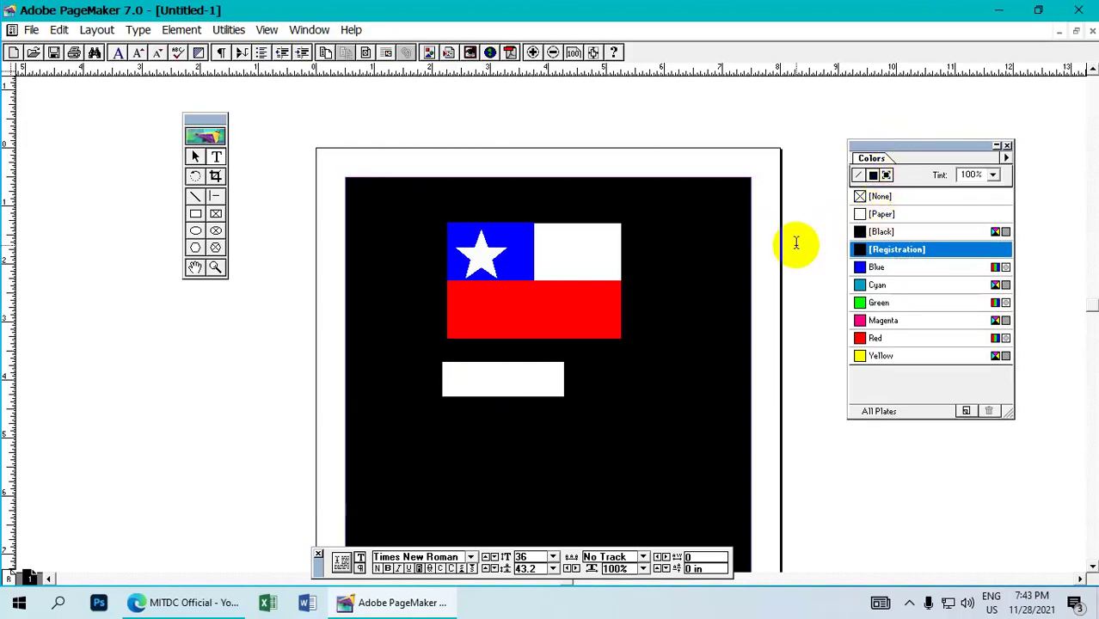
left_click(886, 215)
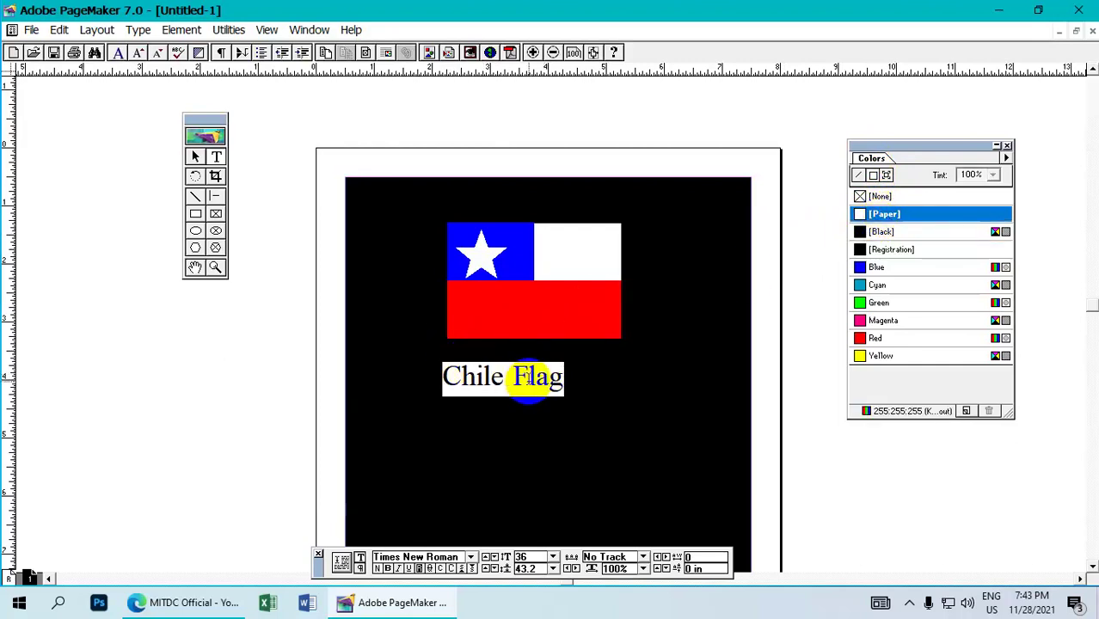
Step: Resize the 'Chile Flag' caption to 48 pt and drag it up just under the flag
left_click(555, 559)
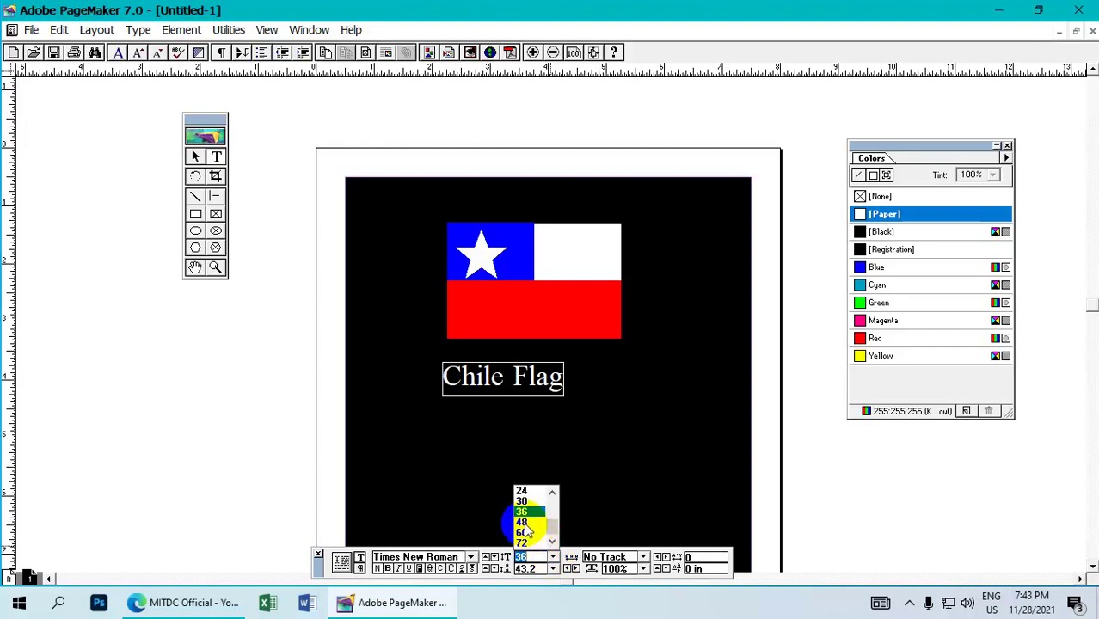
left_click(523, 522)
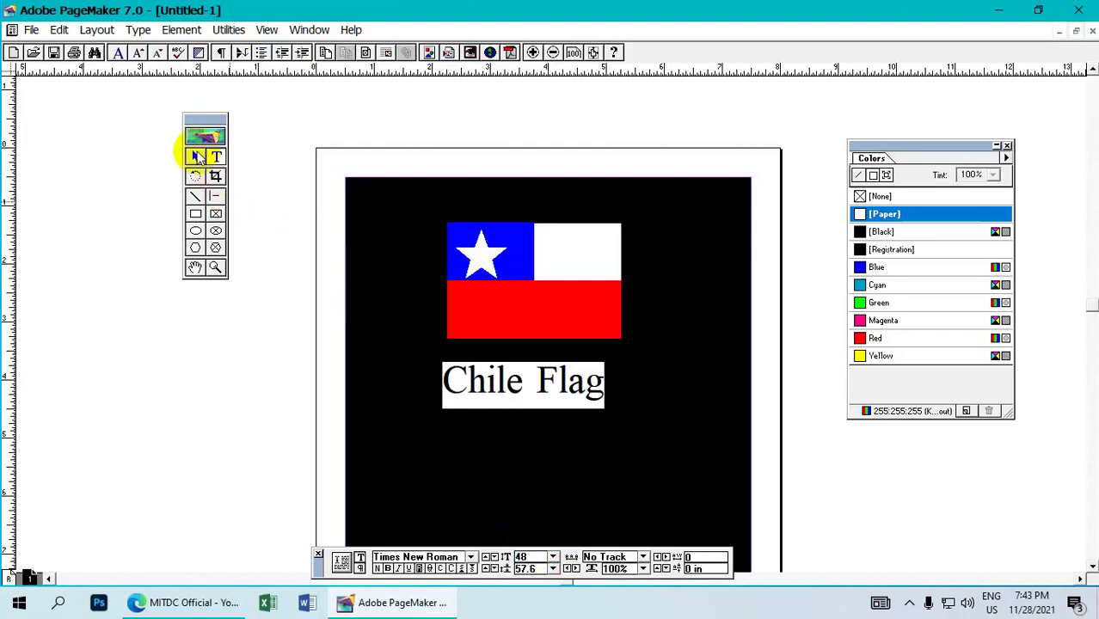
left_click(195, 158)
left_click(558, 384)
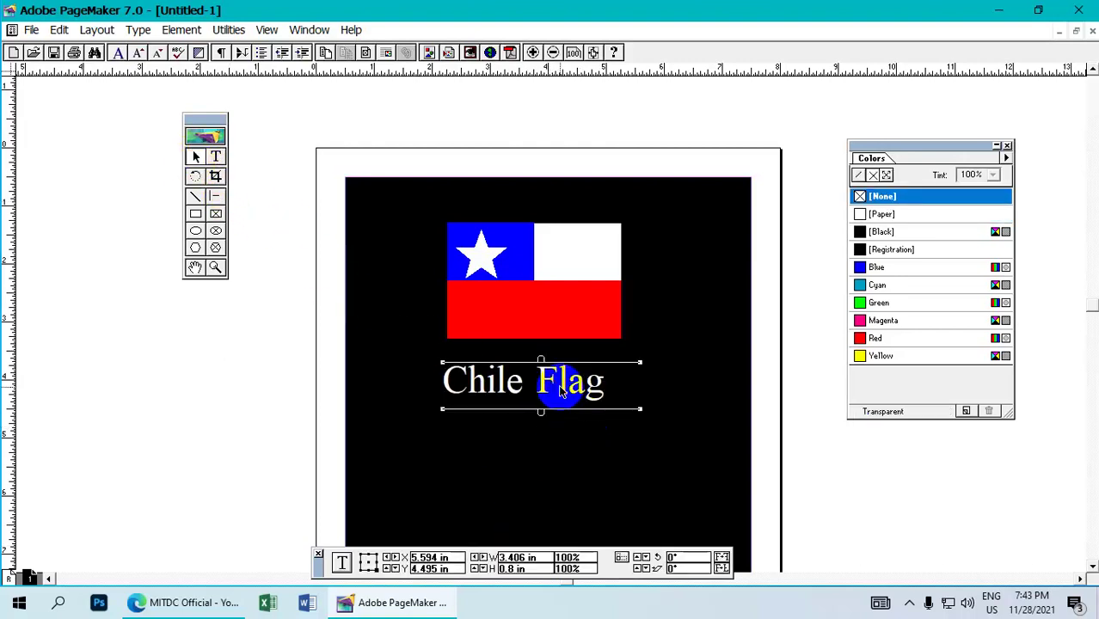
left_click_drag(547, 383, 568, 365)
left_click(400, 380)
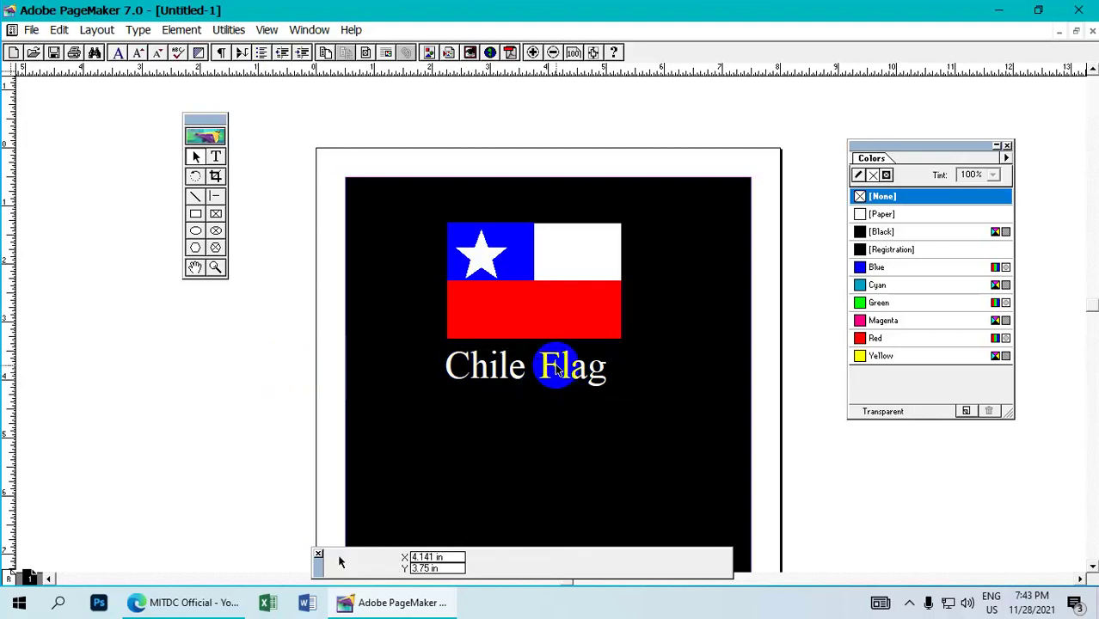
left_click(31, 30)
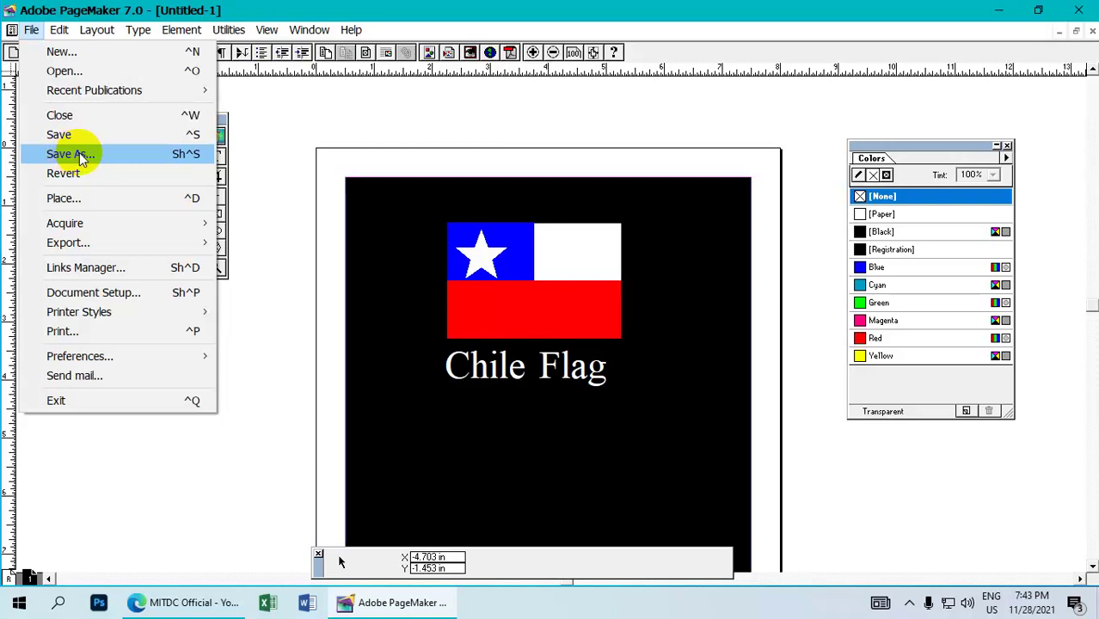
Step: Save the publication to the Desktop as 'Chile Flag', keeping the Publication file type
left_click(69, 154)
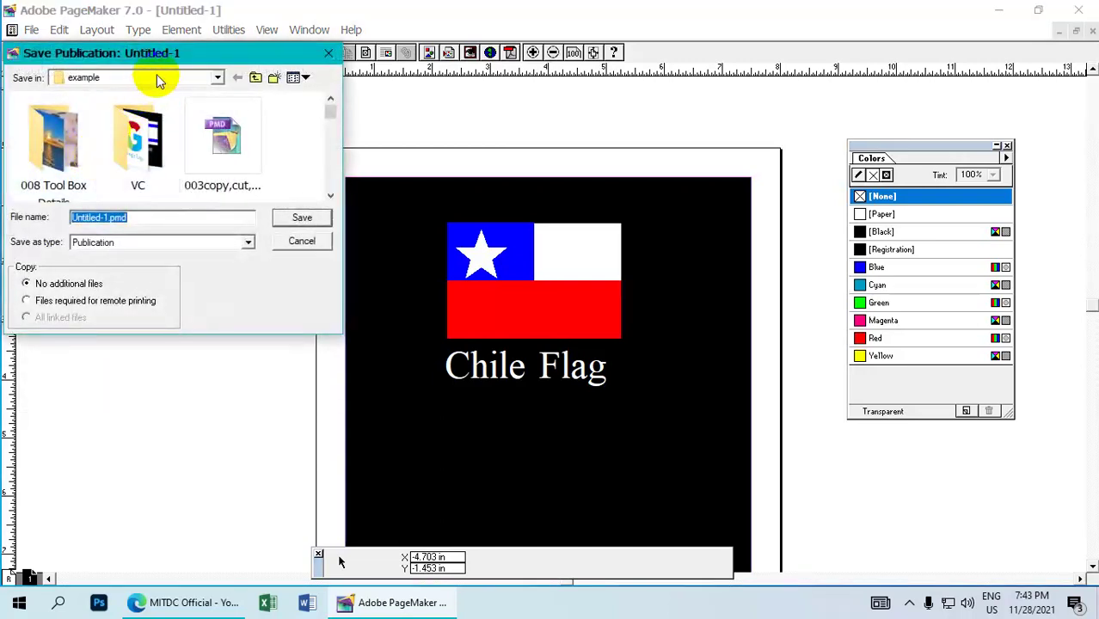
left_click(158, 79)
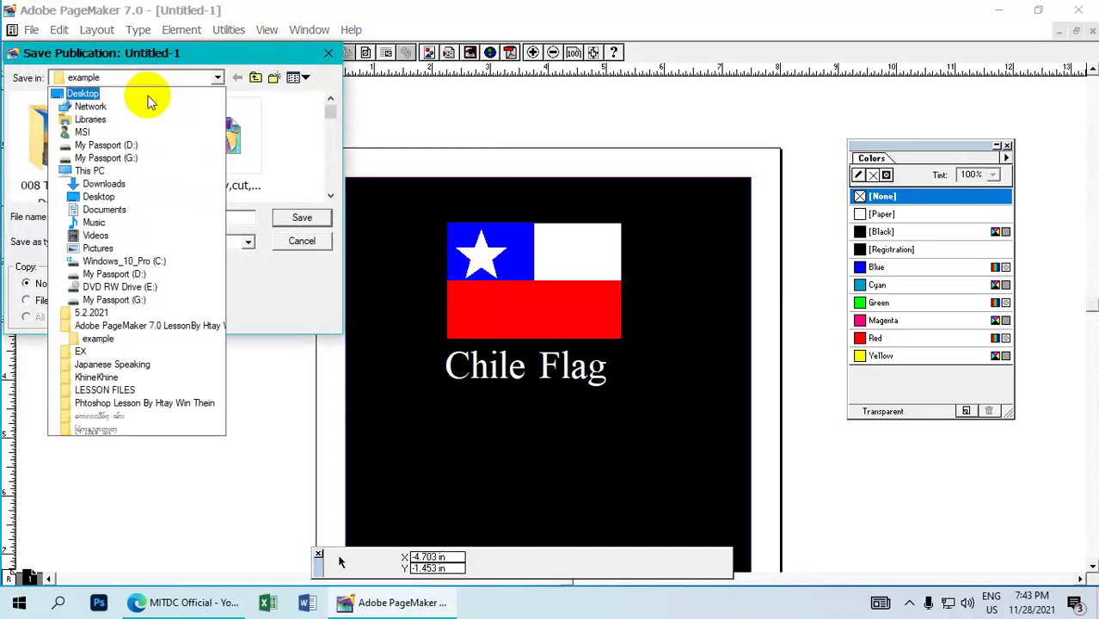
left_click(146, 98)
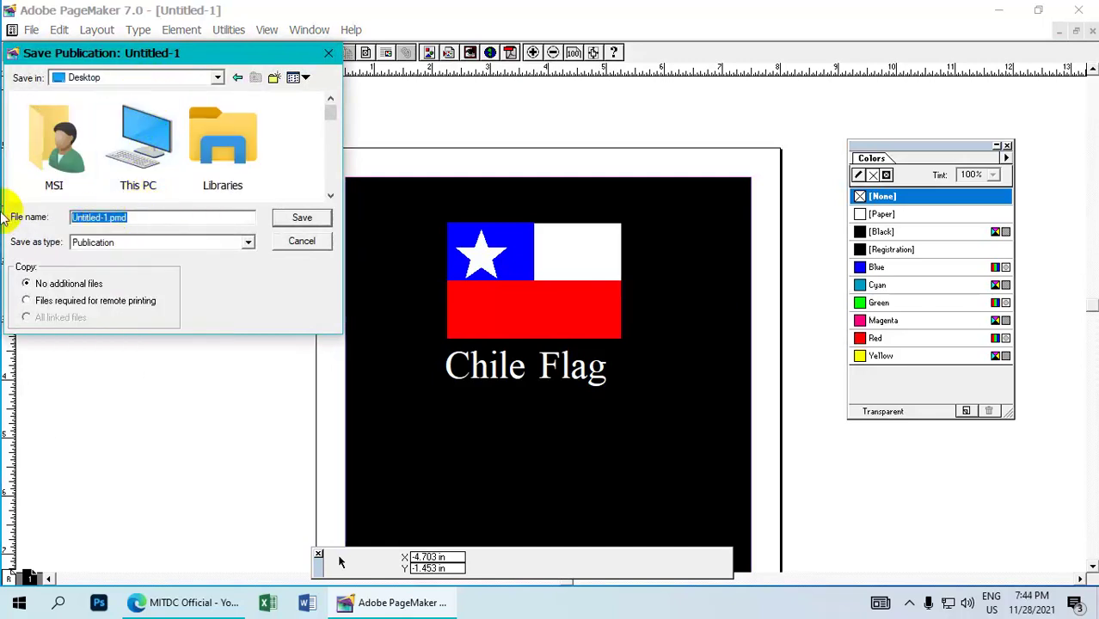
type("Chile Flag")
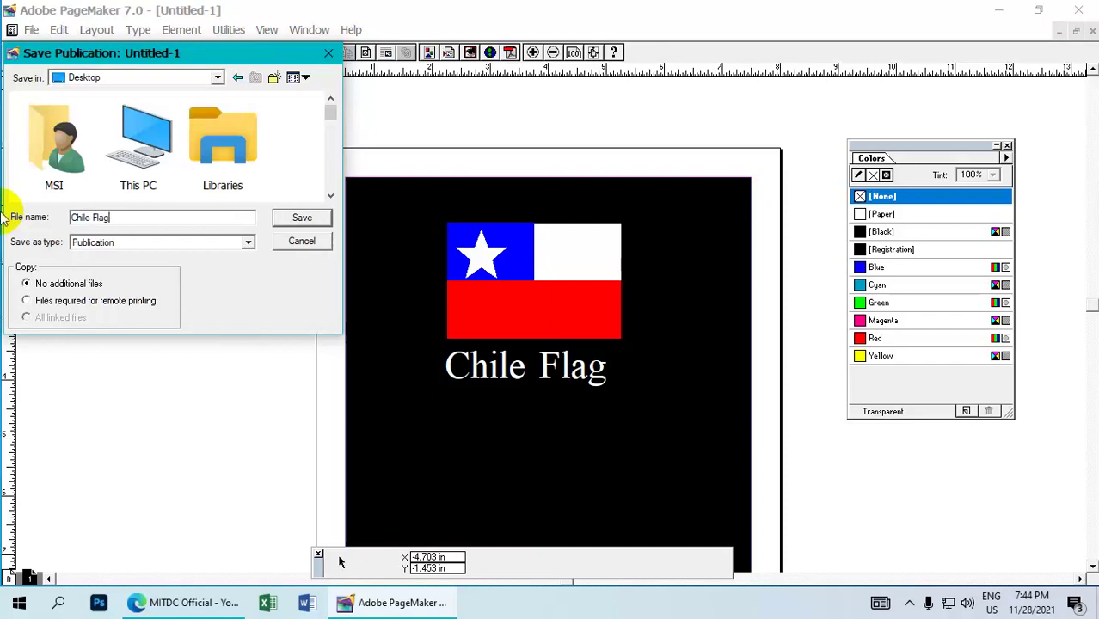
left_click(248, 242)
left_click(207, 257)
left_click(299, 219)
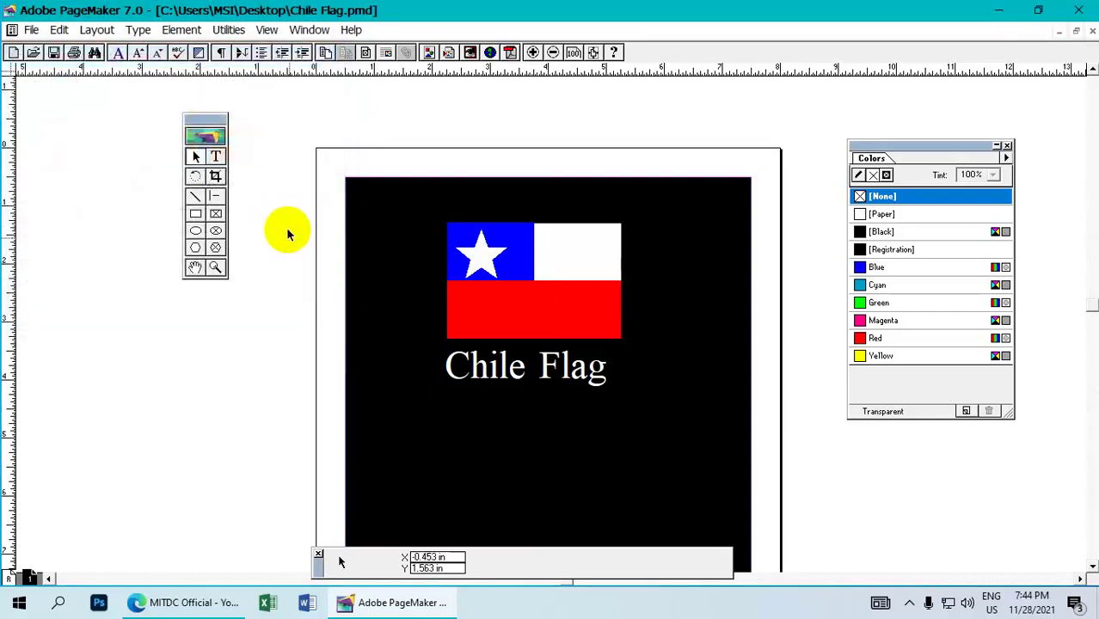
left_click_drag(485, 232, 477, 254)
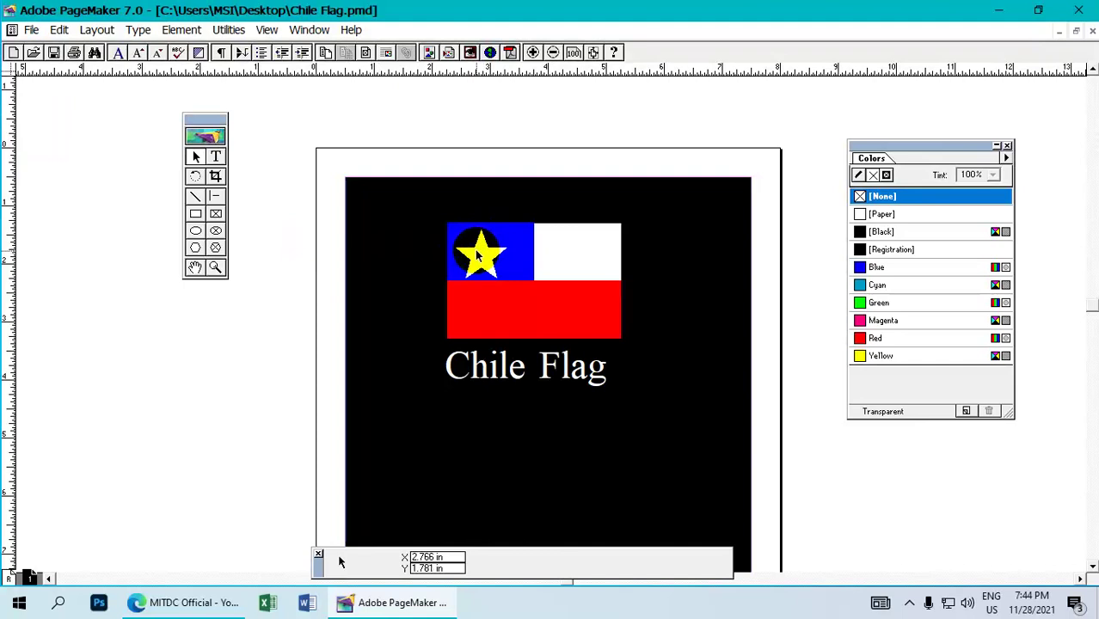